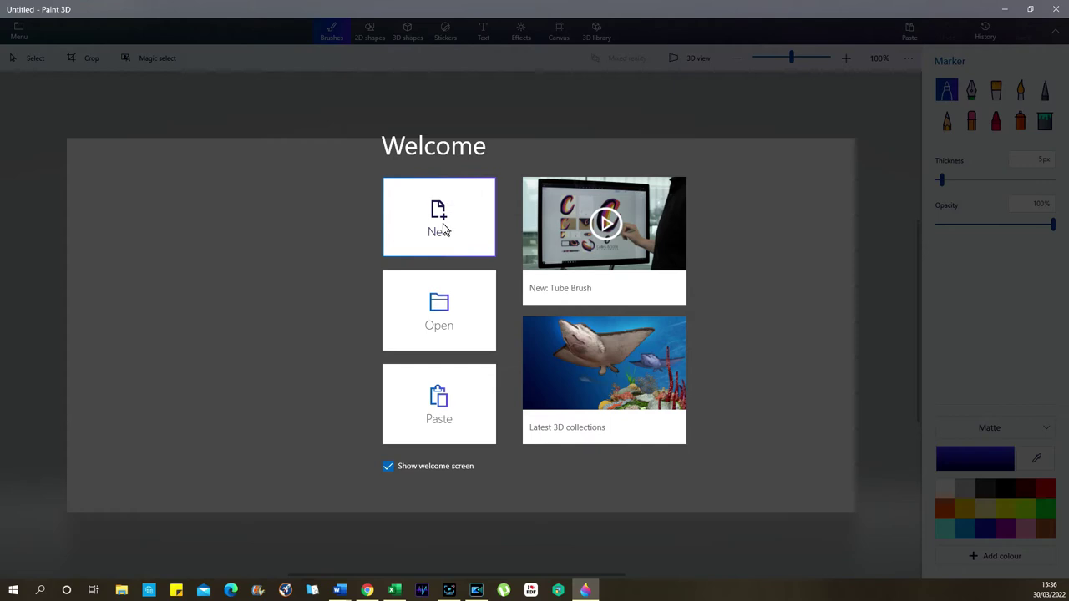
# Create a new blank project and undo the stray marker dot made on the canvas
pyautogui.click(442, 224)
pyautogui.click(442, 223)
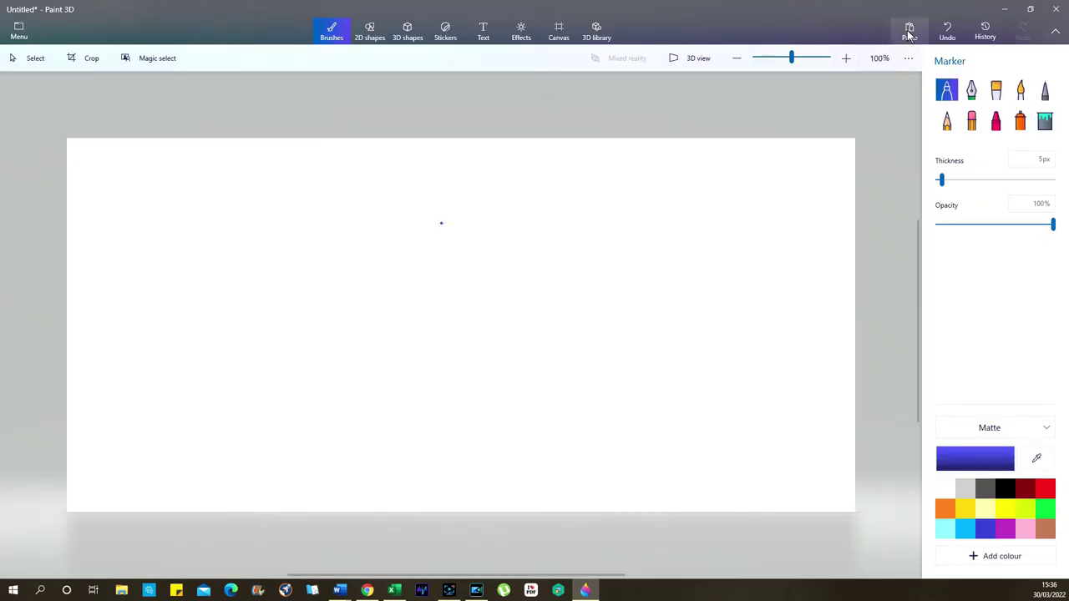
pyautogui.click(947, 31)
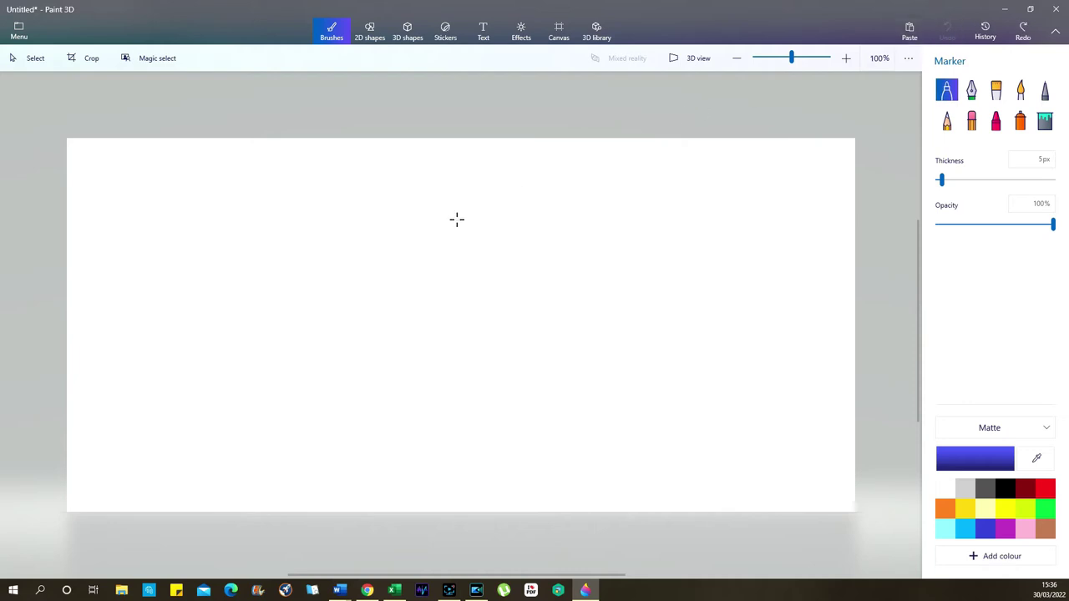
# Open the WITH HAIR photo from the Background Removal folder
pyautogui.click(18, 32)
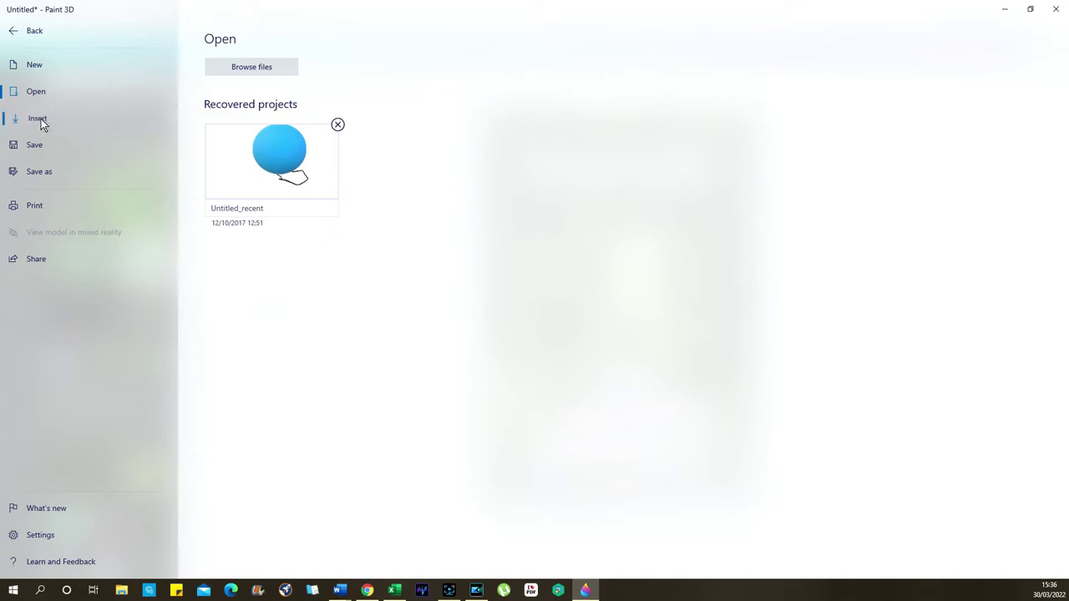
pyautogui.press('Escape')
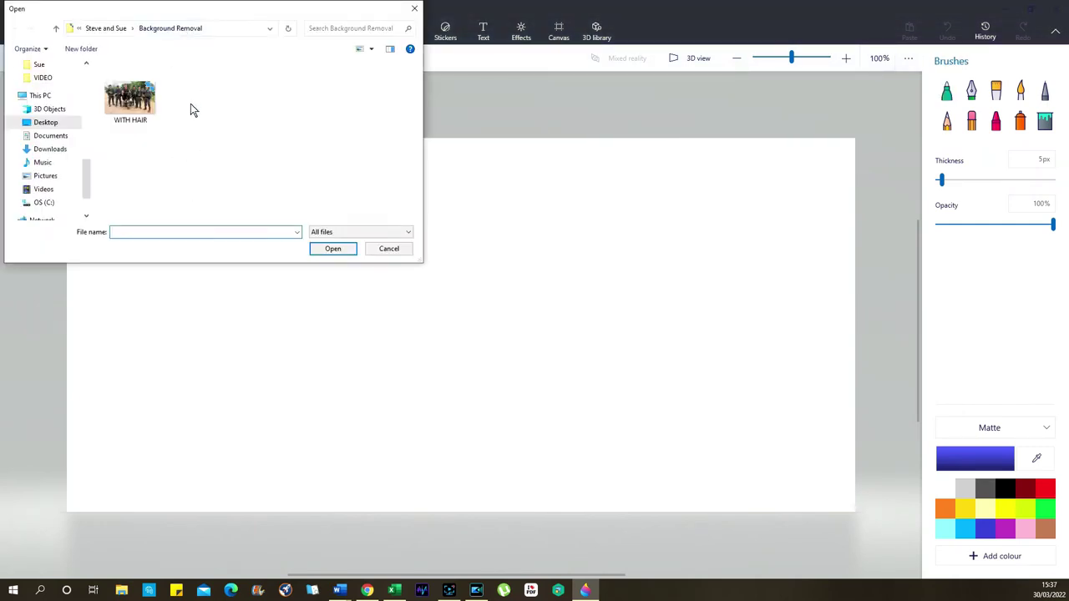
pyautogui.click(134, 98)
pyautogui.doubleClick(134, 98)
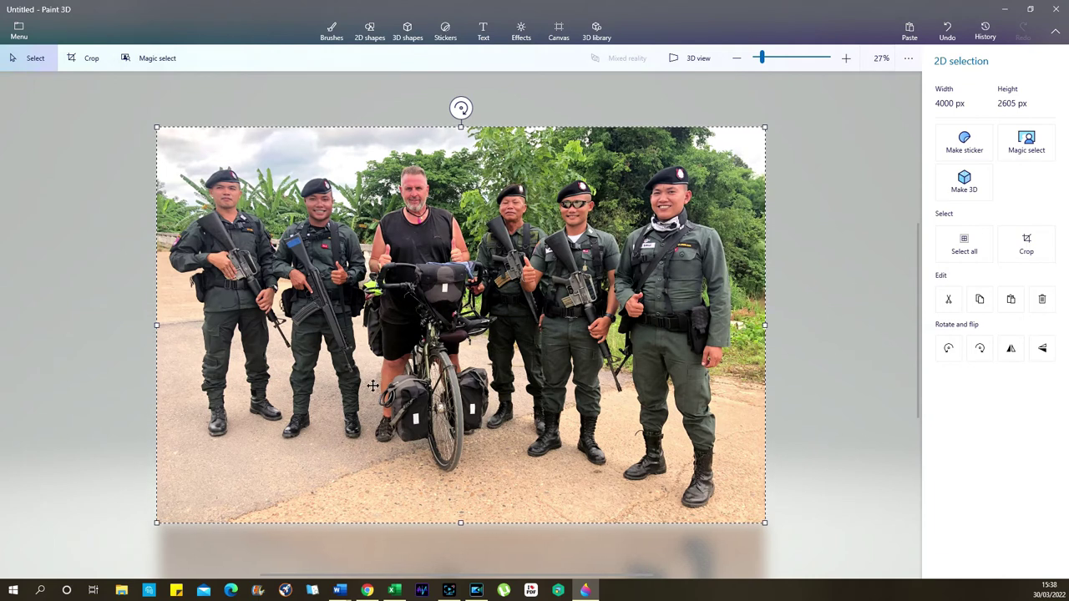
# Start Magic select and tighten the focus box around the six people to generate the cutout
pyautogui.click(150, 57)
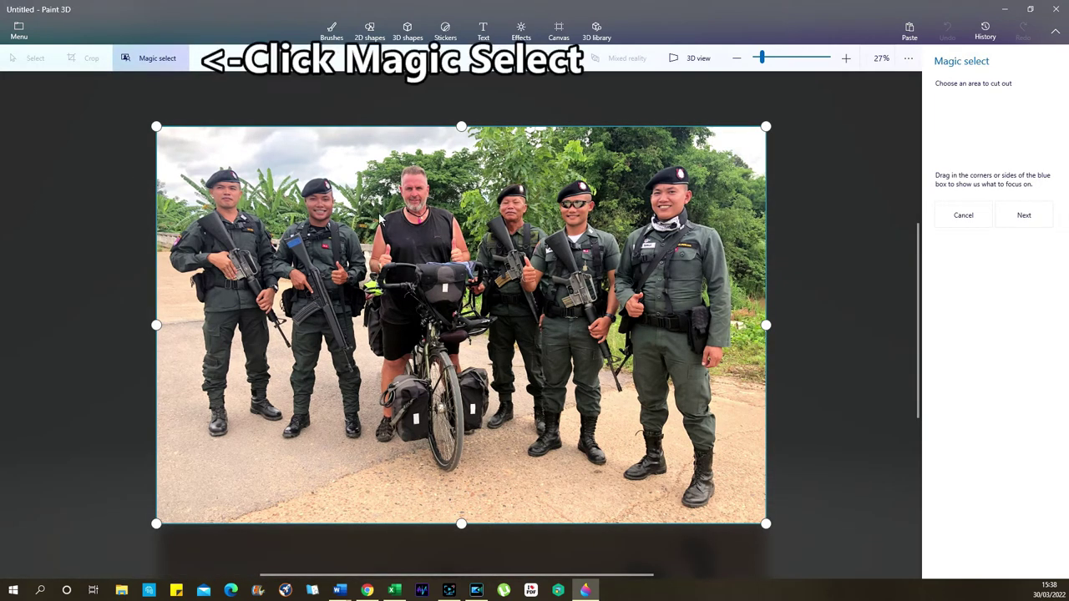
pyautogui.moveTo(766, 125); pyautogui.dragTo(738, 159)
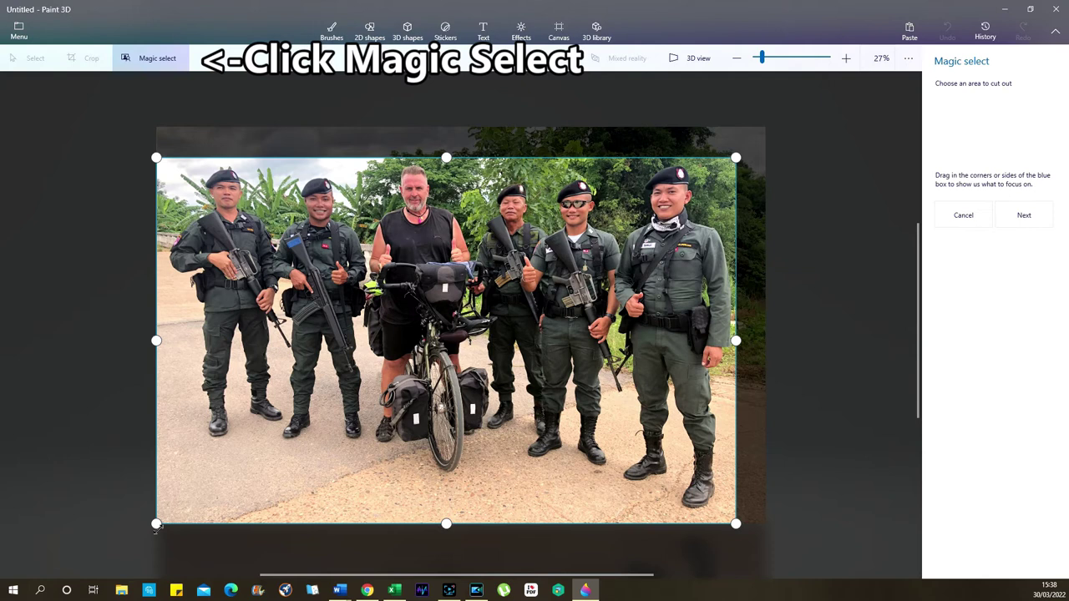
pyautogui.moveTo(156, 524); pyautogui.dragTo(168, 515)
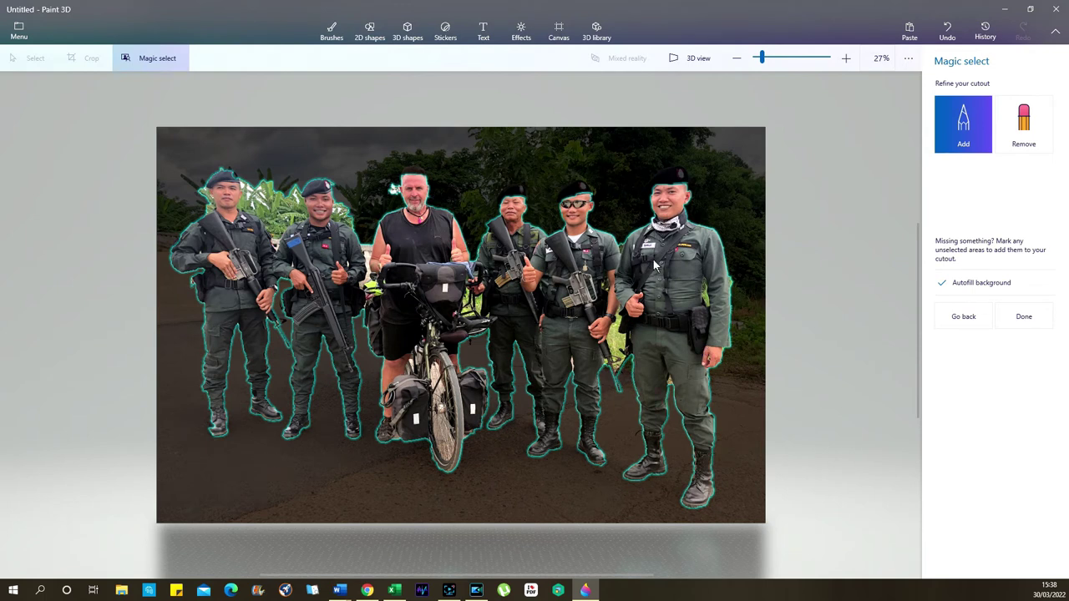
# Refine the cutout by adding the two rightmost men's berets and removing the leaf patch beside the sunglasses wearer's beret
pyautogui.scroll(5, 687, 151)
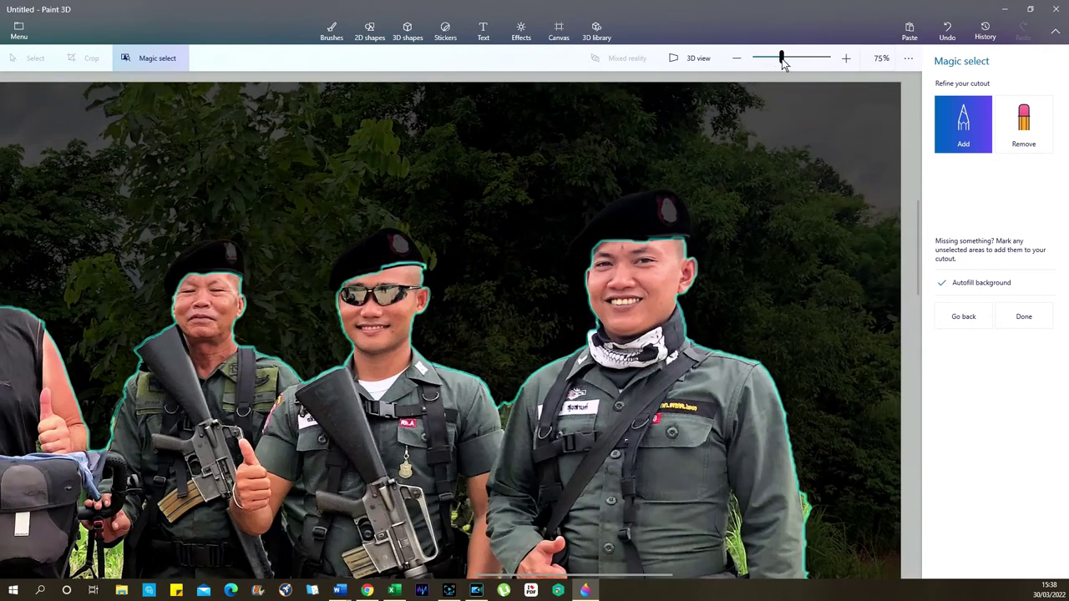
pyautogui.scroll(4, 605, 248)
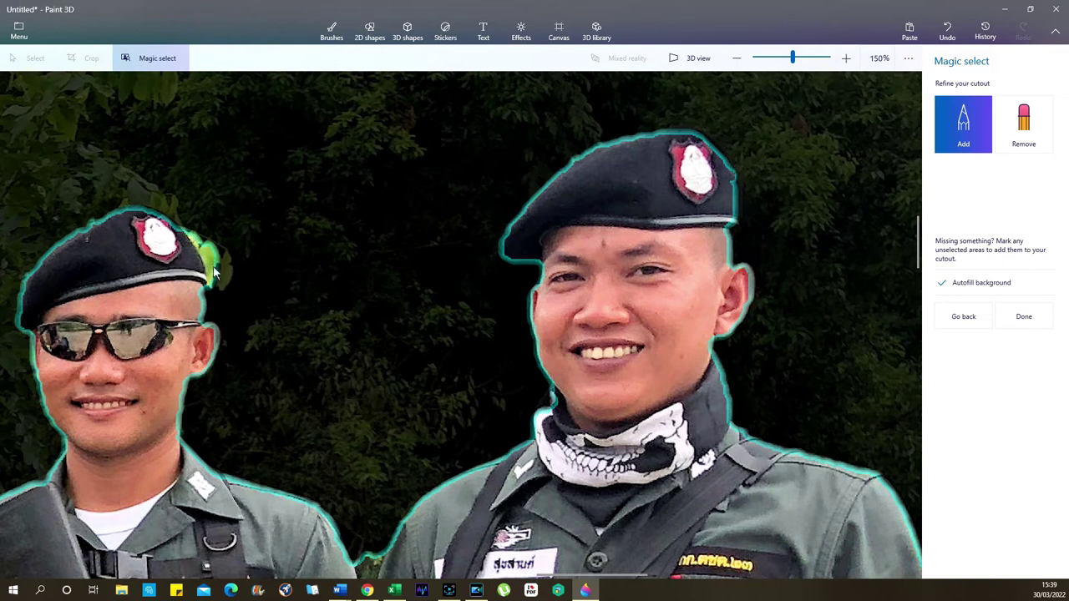
pyautogui.click(1023, 125)
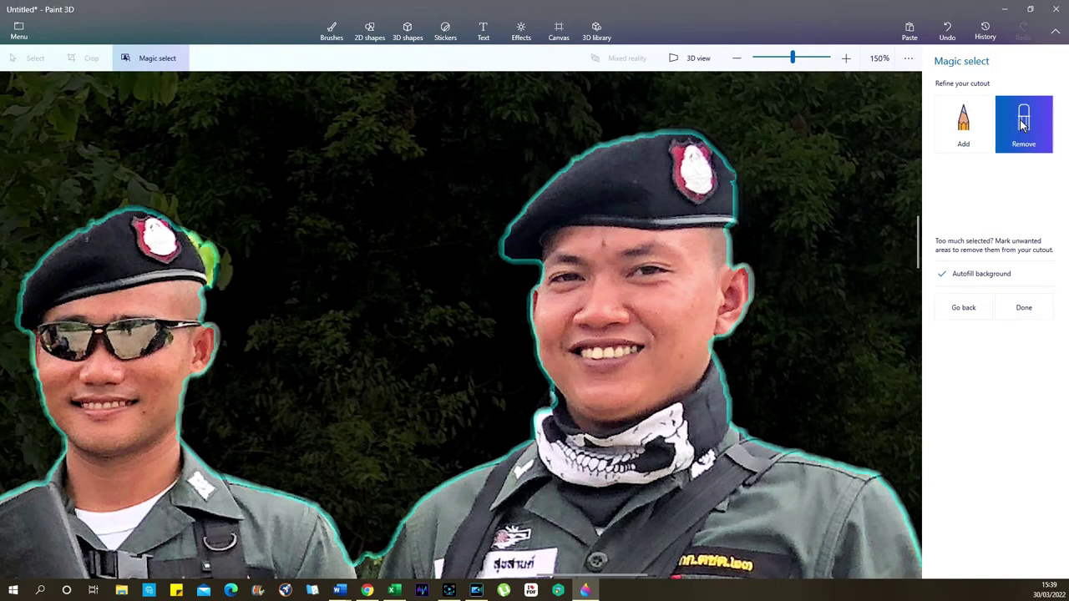
pyautogui.moveTo(191, 224); pyautogui.dragTo(222, 290)
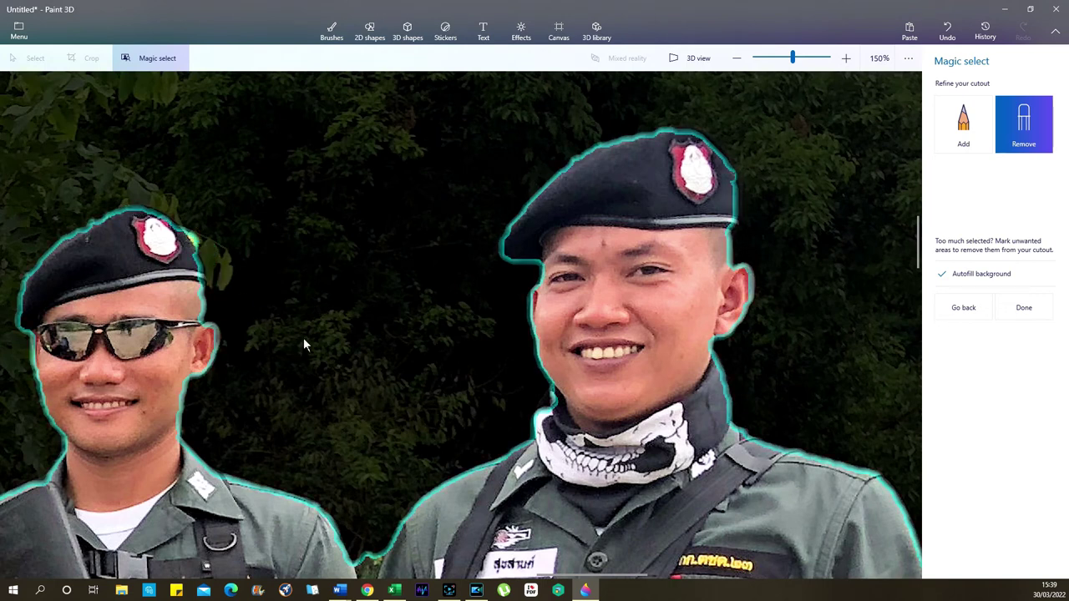
pyautogui.scroll(3, 184, 231)
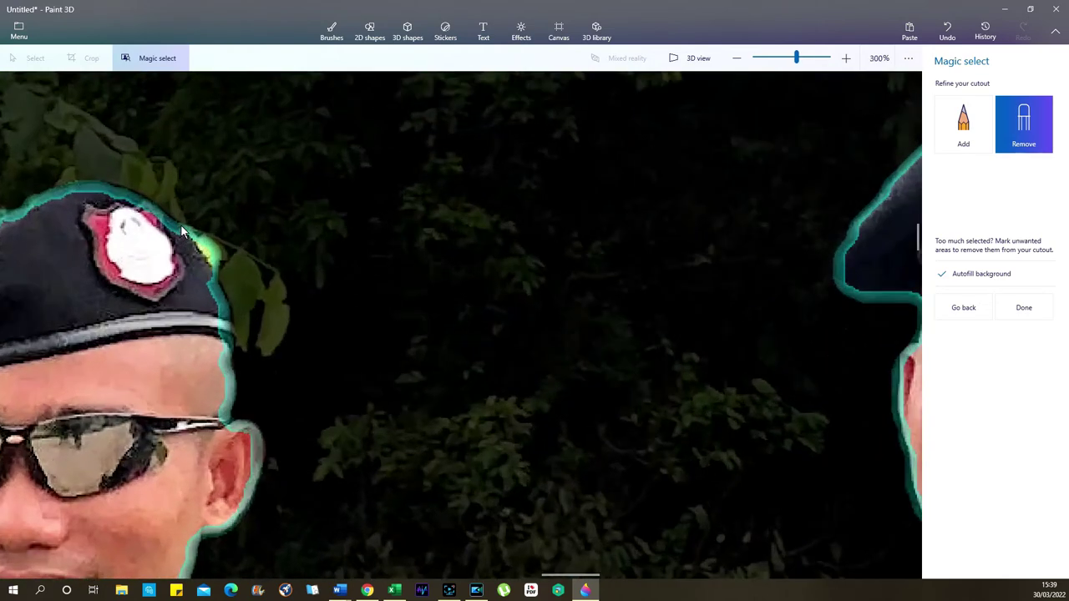
pyautogui.scroll(1, 184, 231)
pyautogui.moveTo(197, 229); pyautogui.dragTo(239, 284)
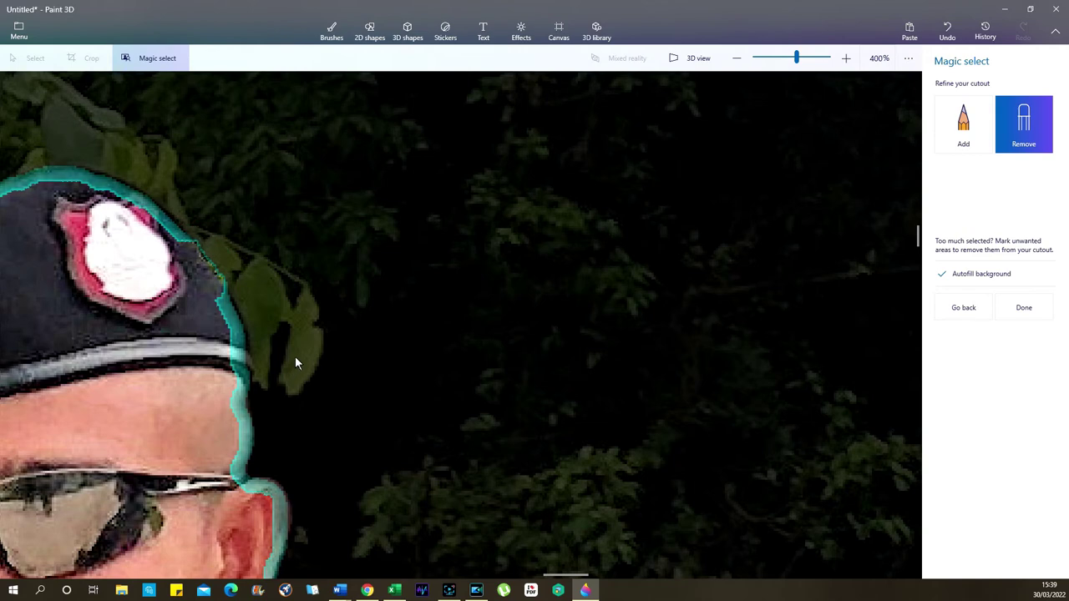
# Add the missing hair of the man in the black sleeveless shirt to the cutout
pyautogui.scroll(-5, 317, 353)
pyautogui.scroll(-4, 414, 350)
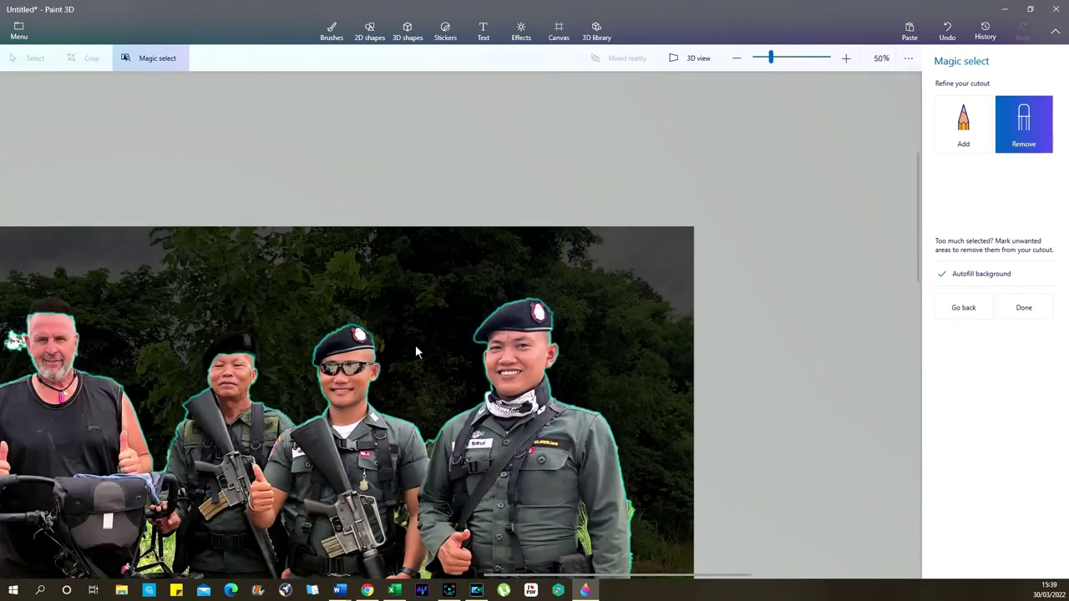
pyautogui.scroll(4, 107, 384)
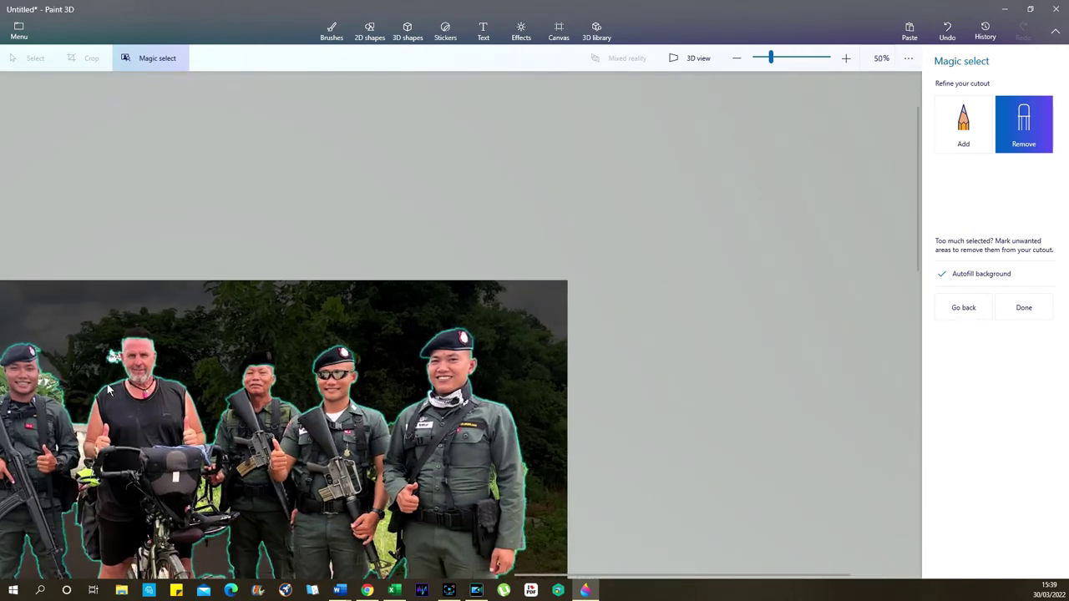
pyautogui.scroll(1, 138, 284)
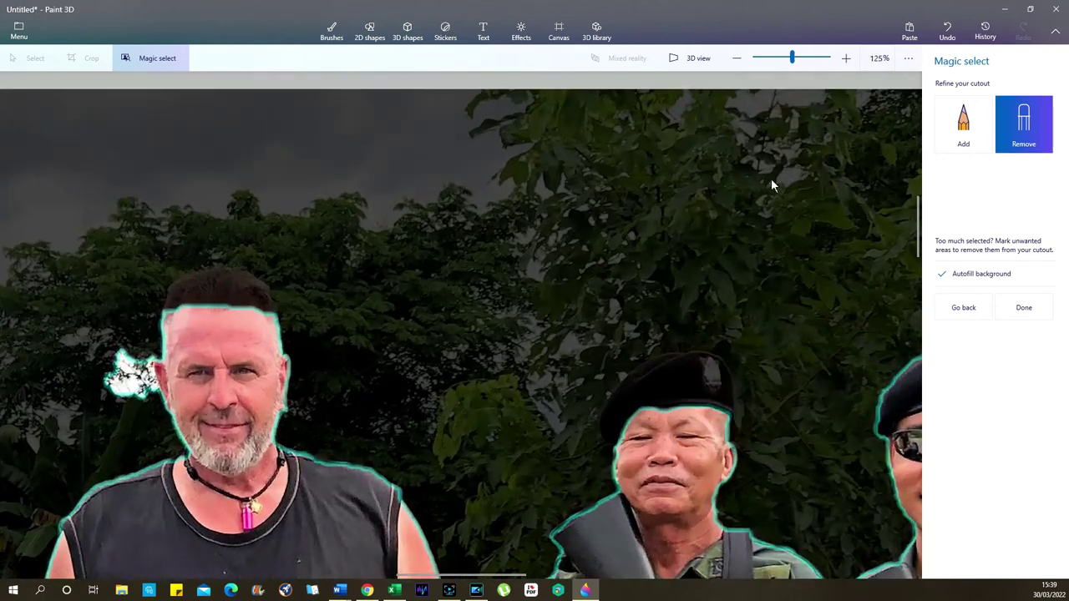
pyautogui.click(962, 132)
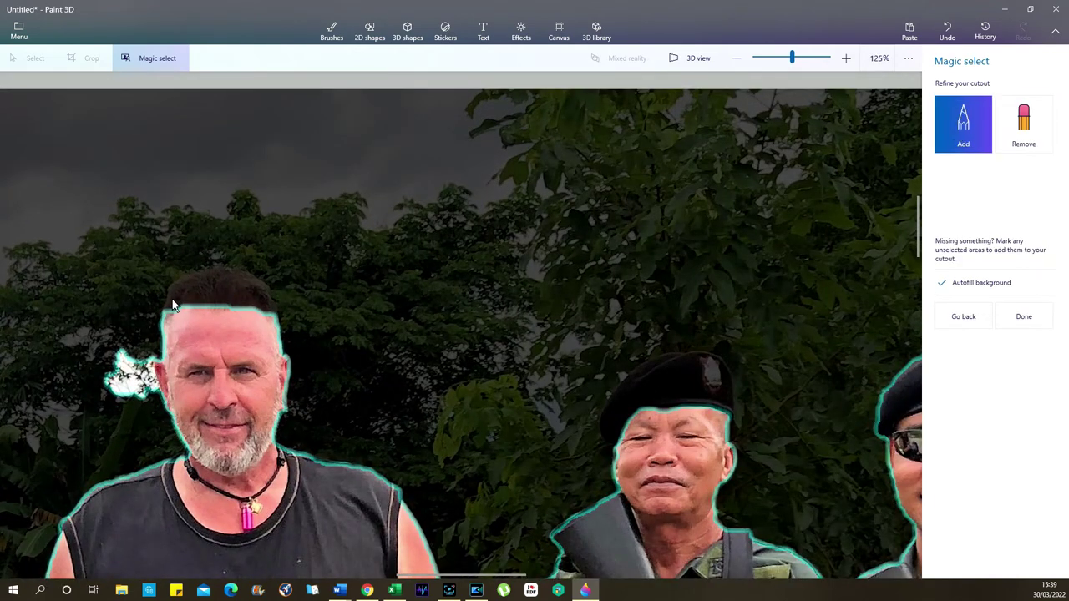
pyautogui.moveTo(170, 308); pyautogui.dragTo(208, 285)
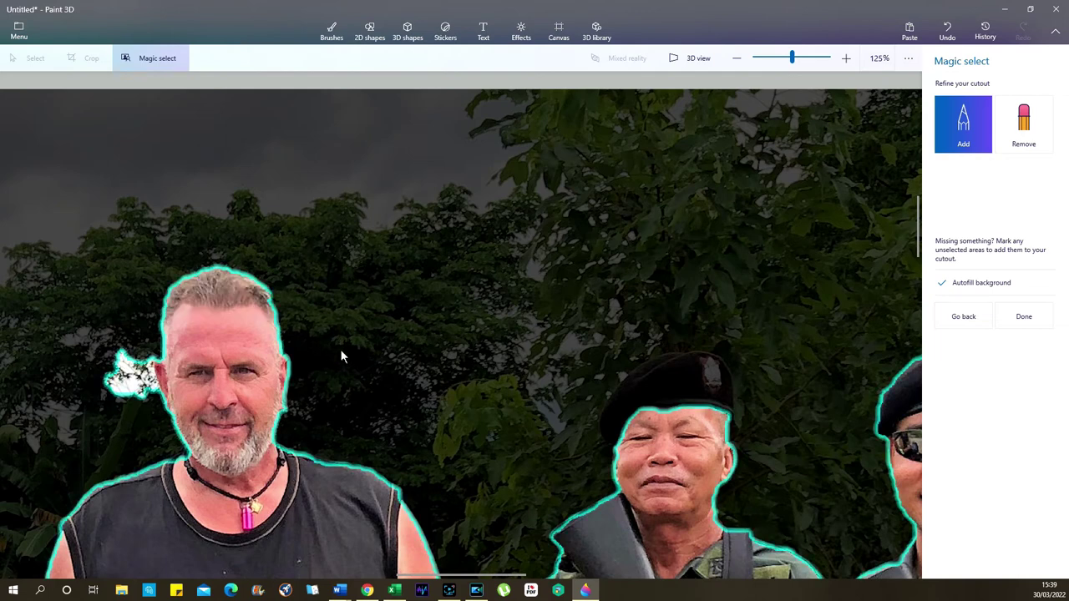
# Remove the white background patch beside the ear of the man in the black sleeveless shirt from the cutout
pyautogui.scroll(-1, 340, 351)
pyautogui.scroll(-1, 339, 356)
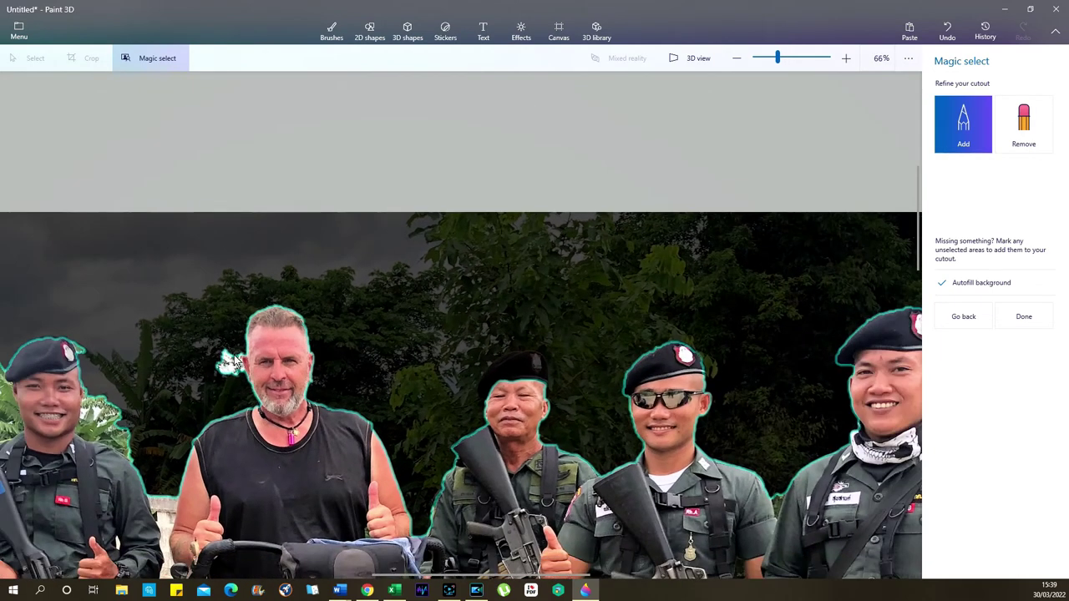
pyautogui.scroll(1, 227, 368)
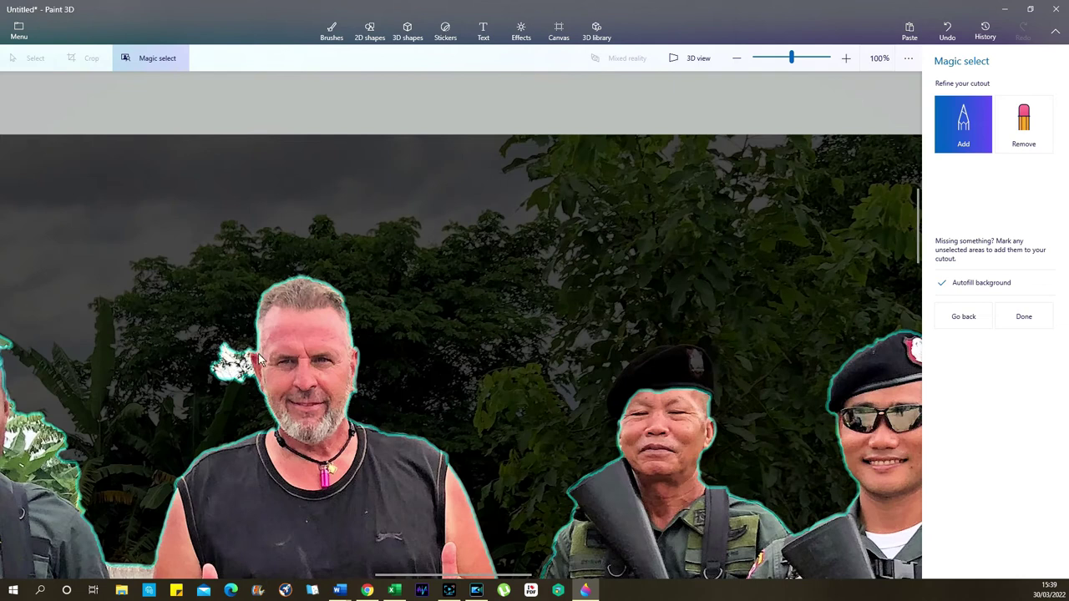
pyautogui.click(1024, 123)
pyautogui.scroll(5, 189, 360)
pyautogui.moveTo(384, 299)
pyautogui.mouseDown()
pyautogui.moveTo(398, 441)
pyautogui.moveTo(391, 500)
pyautogui.mouseUp()
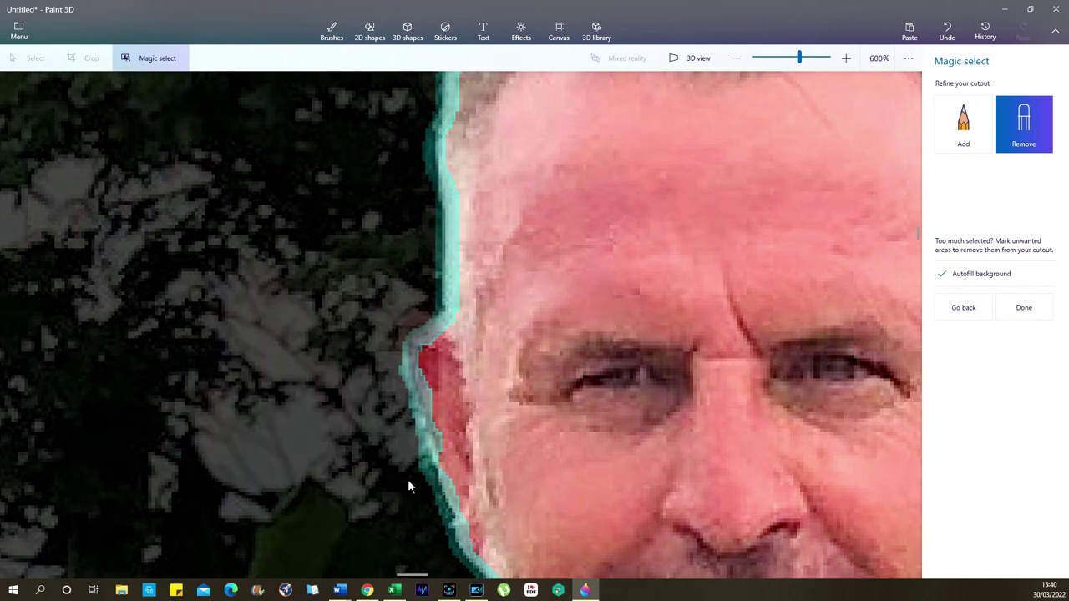
# Remove the grass area between the two rightmost men from the cutout
pyautogui.scroll(-5, 418, 468)
pyautogui.scroll(-5, 555, 451)
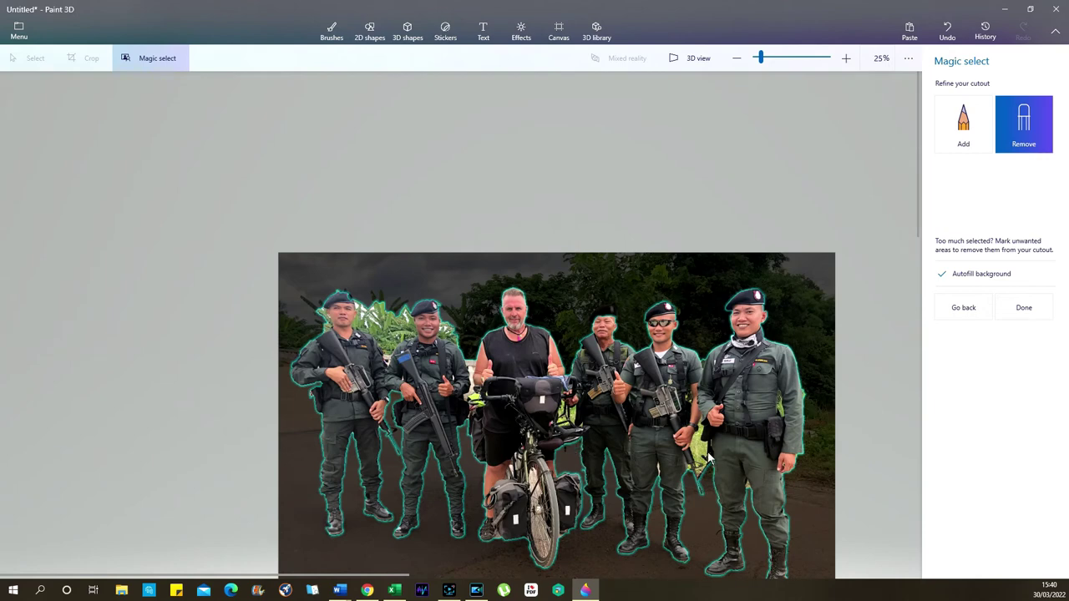
pyautogui.scroll(4, 699, 455)
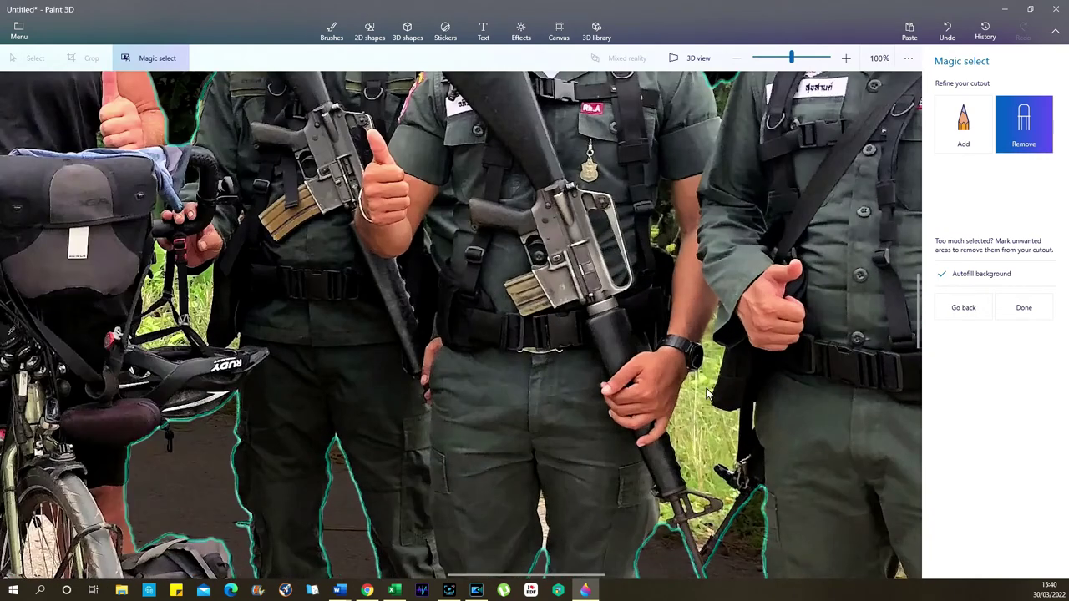
pyautogui.moveTo(714, 349)
pyautogui.mouseDown()
pyautogui.moveTo(694, 451)
pyautogui.moveTo(730, 515)
pyautogui.mouseUp()
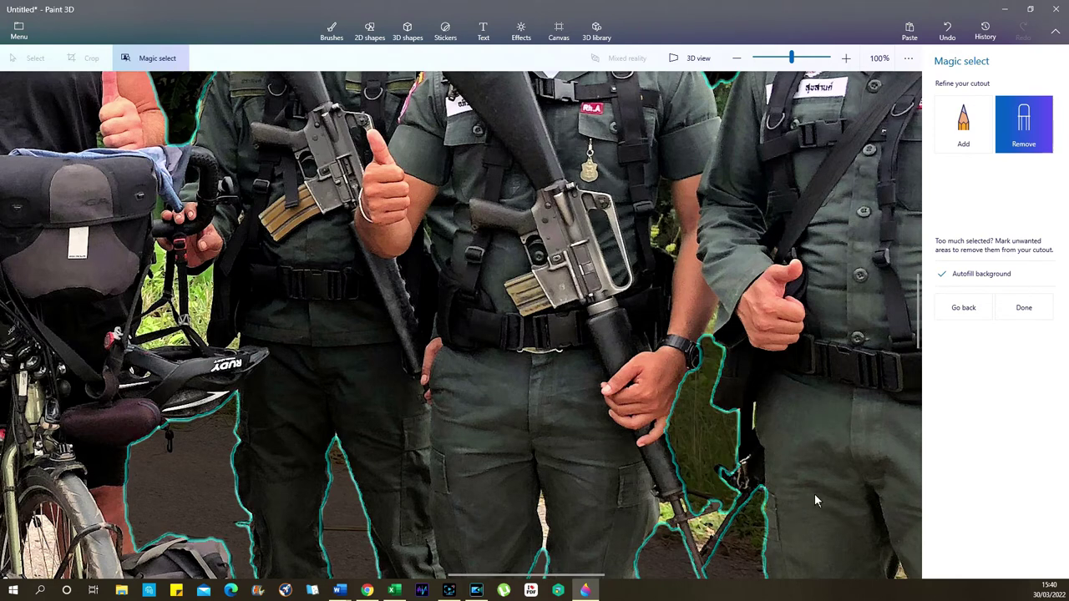
pyautogui.scroll(-7, 815, 495)
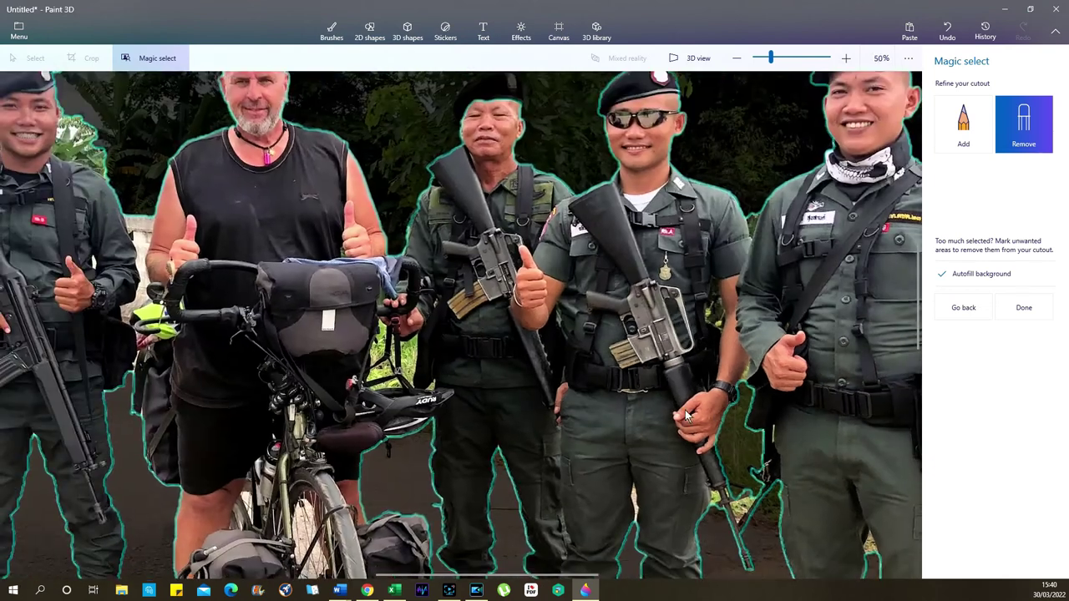
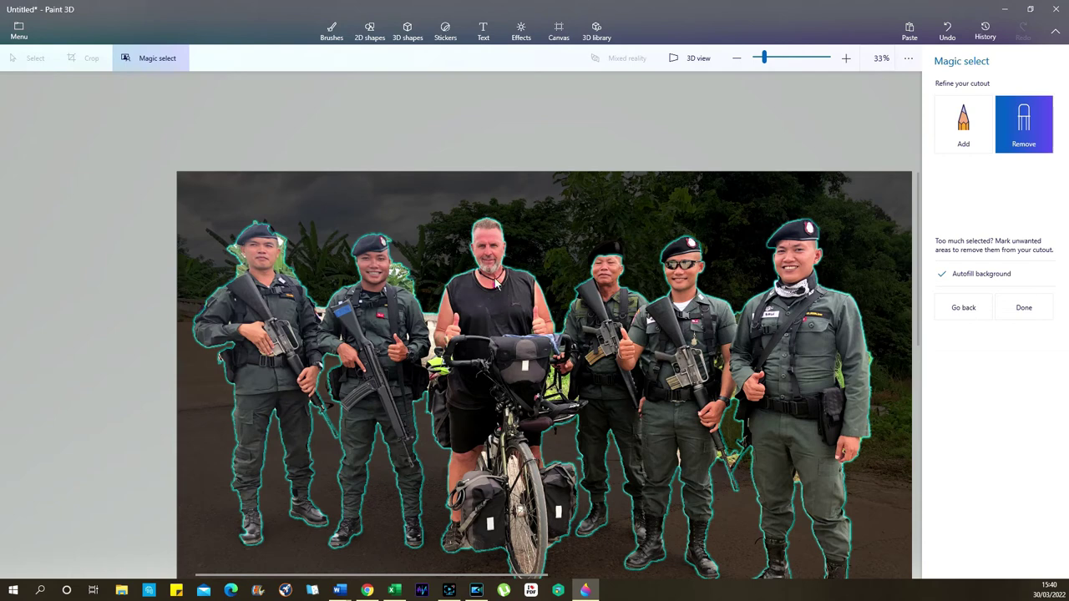
# Finish the Magic select cutout and move the extracted group slightly over the autofilled photo
pyautogui.scroll(-2, 555, 262)
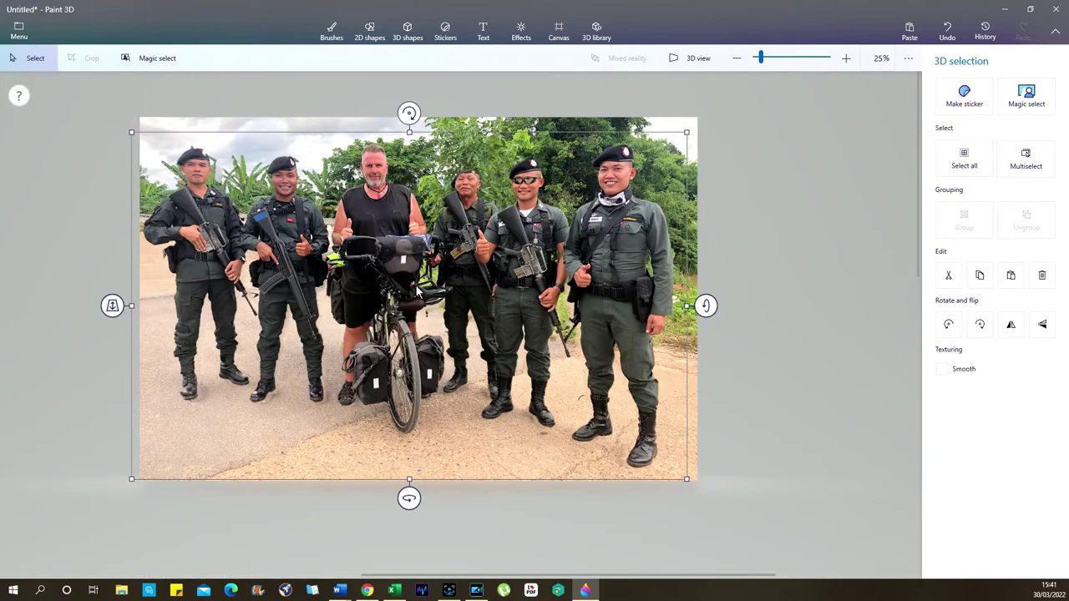
pyautogui.moveTo(418, 293)
pyautogui.mouseDown()
pyautogui.moveTo(401, 289)
pyautogui.moveTo(425, 278)
pyautogui.moveTo(433, 294)
pyautogui.moveTo(395, 294)
pyautogui.moveTo(415, 292)
pyautogui.moveTo(412, 301)
pyautogui.moveTo(397, 284)
pyautogui.moveTo(405, 291)
pyautogui.mouseUp()
pyautogui.moveTo(487, 261)
pyautogui.mouseDown()
pyautogui.moveTo(478, 277)
pyautogui.moveTo(479, 256)
pyautogui.mouseUp()
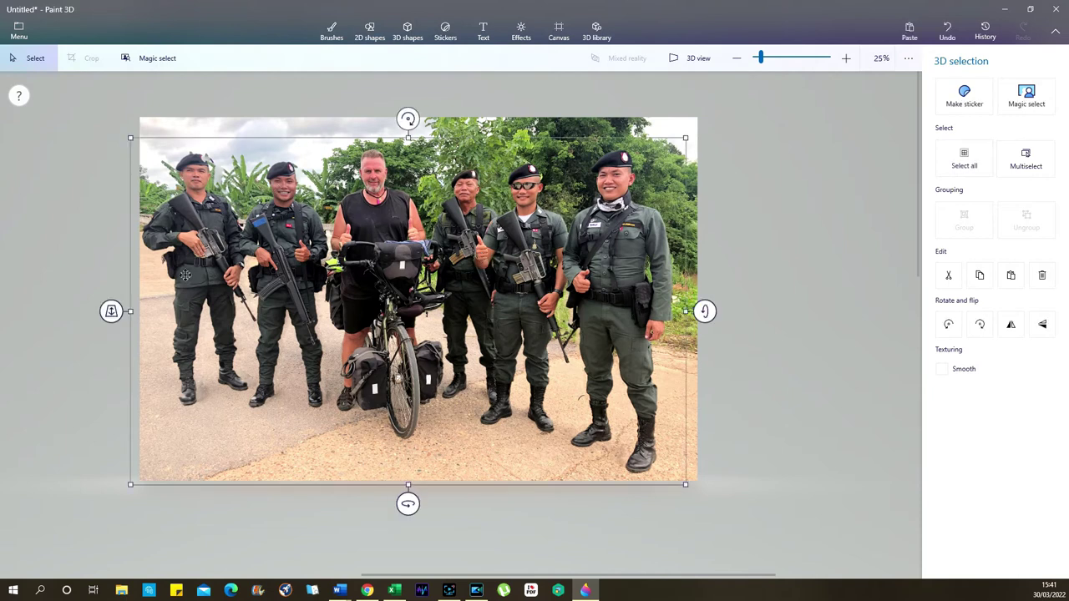
pyautogui.moveTo(544, 259); pyautogui.dragTo(544, 241)
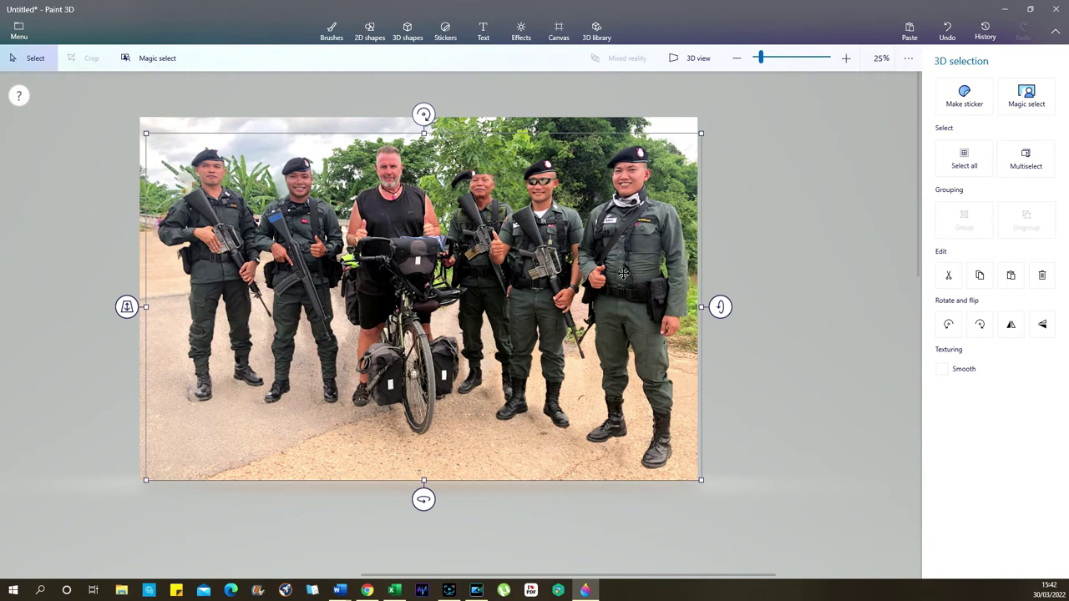
pyautogui.moveTo(632, 275)
pyautogui.mouseDown()
pyautogui.moveTo(591, 271)
pyautogui.moveTo(647, 283)
pyautogui.moveTo(607, 284)
pyautogui.moveTo(651, 282)
pyautogui.mouseUp()
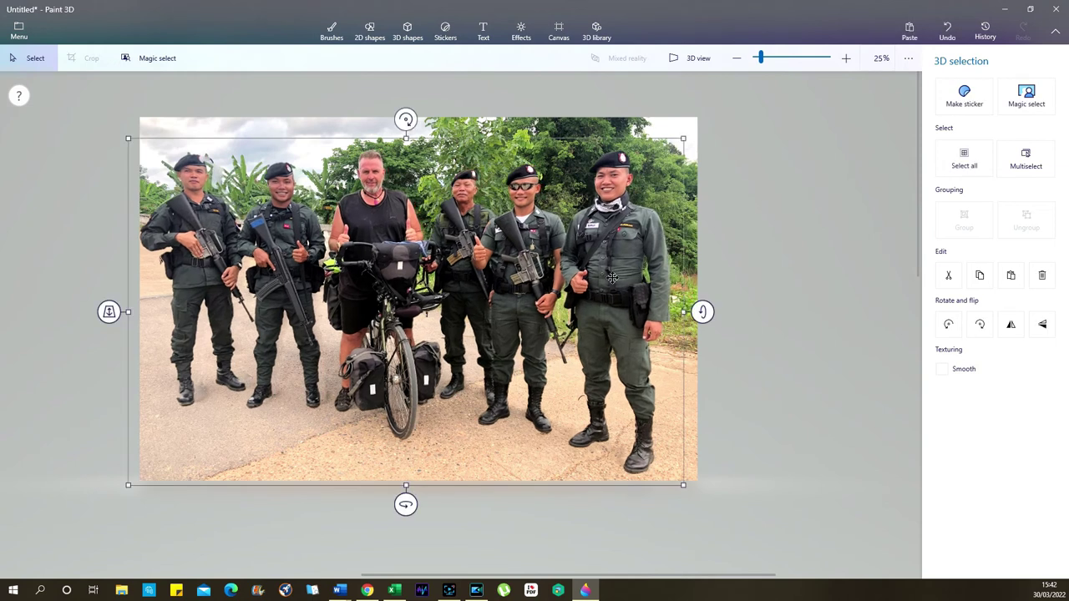
# Copy the cutout group and paste it into the blank Document2 in Word
pyautogui.rightClick(608, 287)
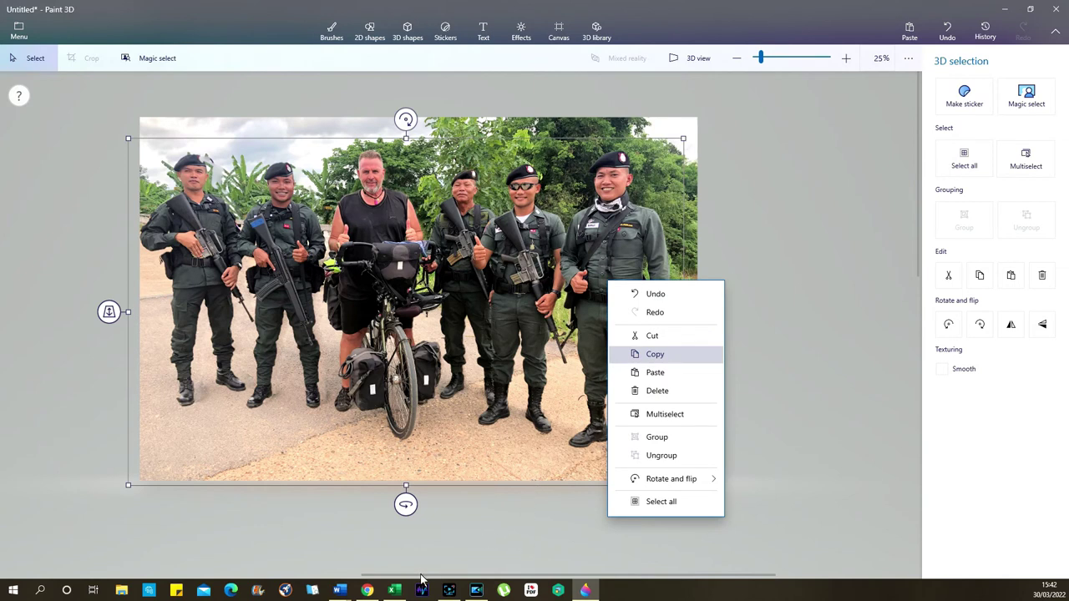
pyautogui.click(393, 573)
pyautogui.moveTo(339, 592)
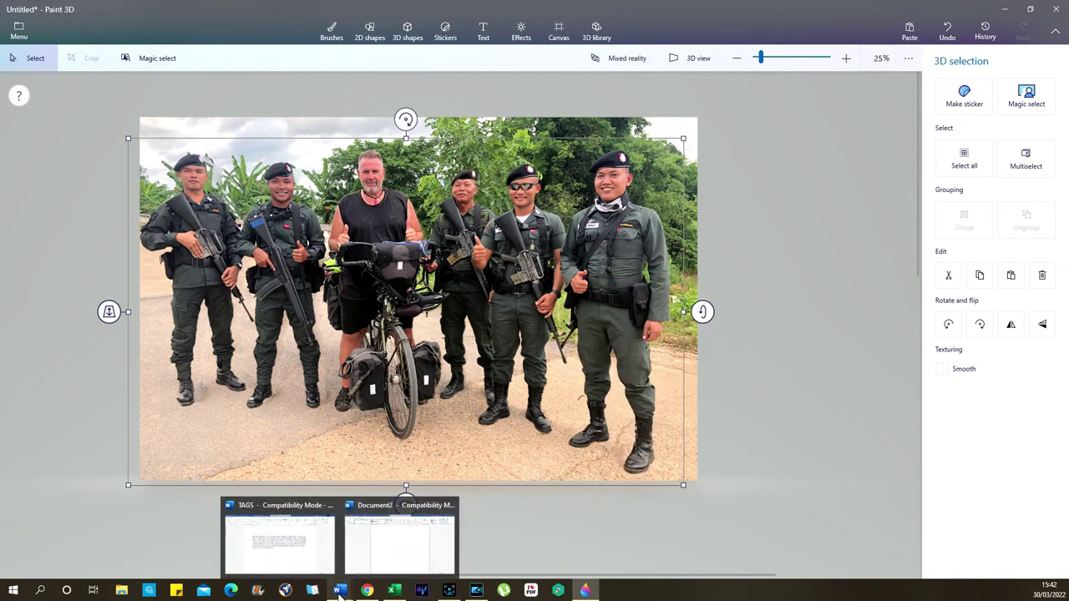
pyautogui.click(382, 559)
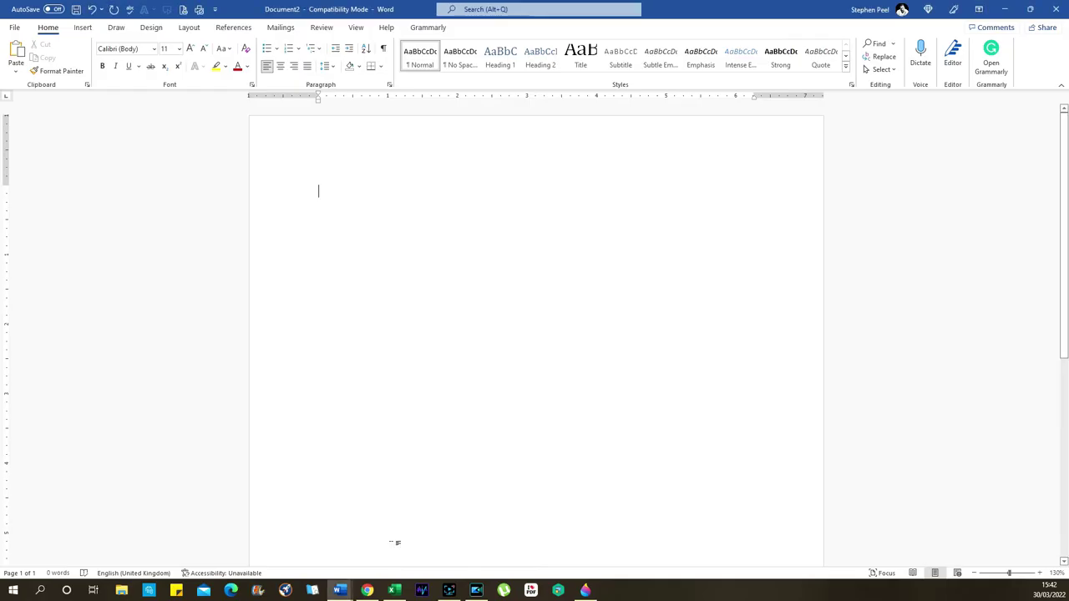
pyautogui.rightClick(339, 195)
pyautogui.click(382, 255)
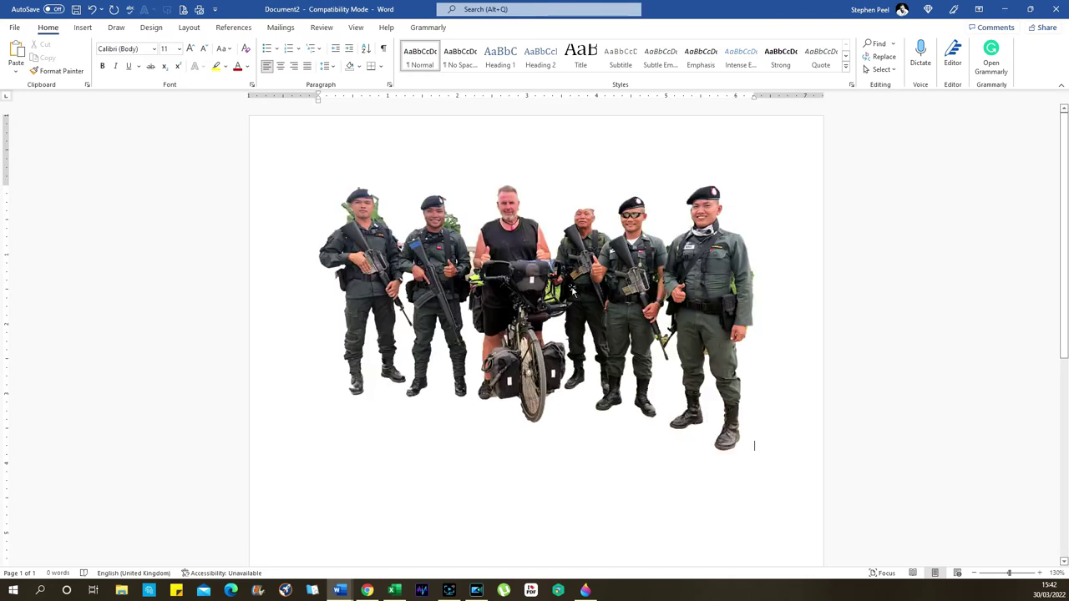
# Shrink the pasted group picture proportionally in the Word document
pyautogui.click(567, 311)
pyautogui.moveTo(746, 194); pyautogui.dragTo(708, 213)
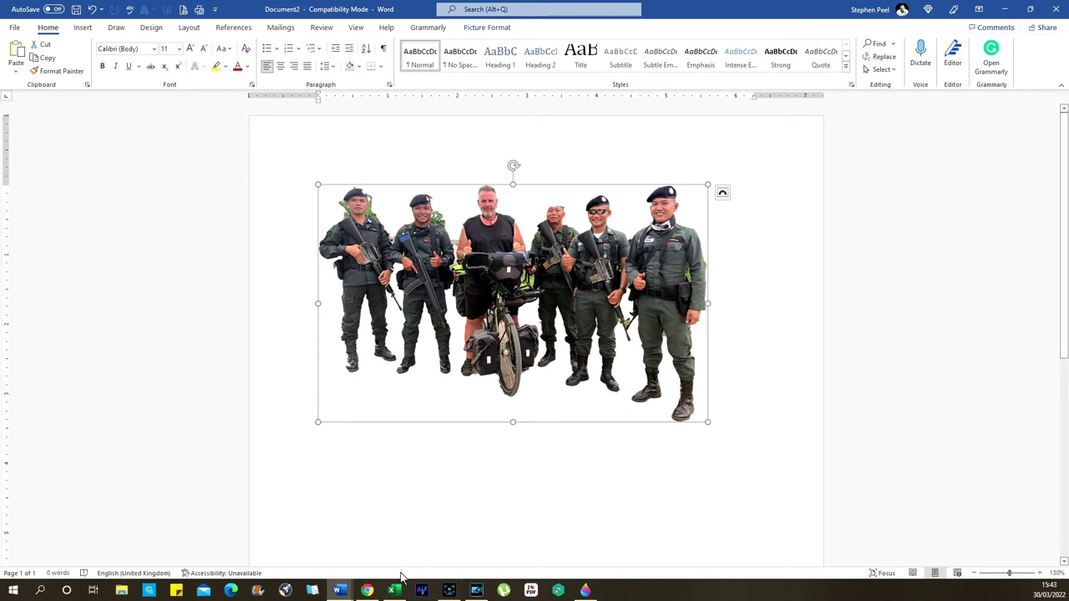
# Switch to the Jungle Touring cover design in Canva and paste the cutout group onto the page
pyautogui.moveTo(375, 593)
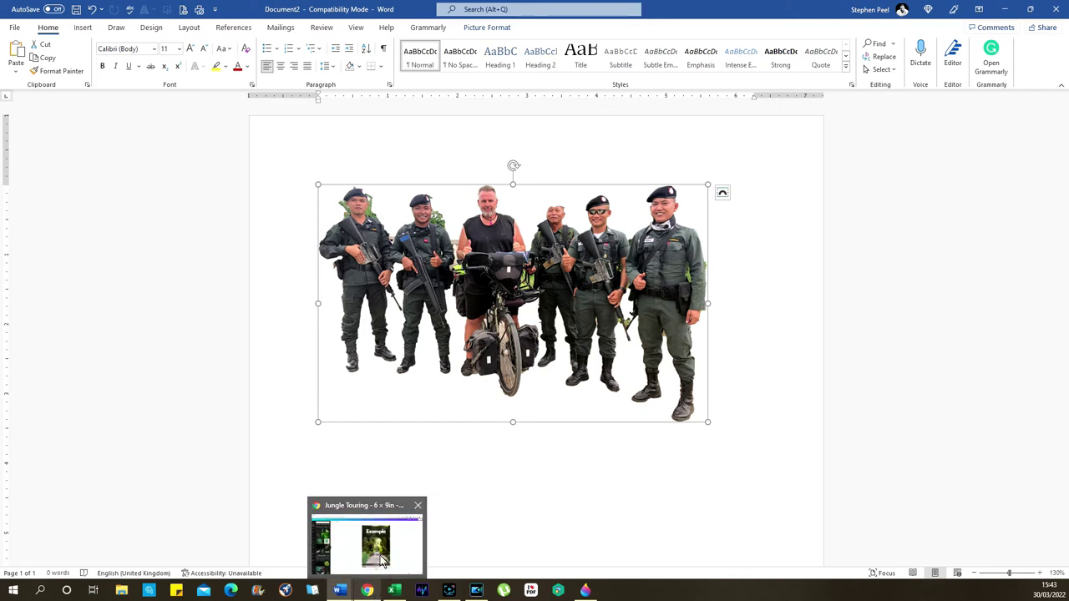
pyautogui.click(380, 558)
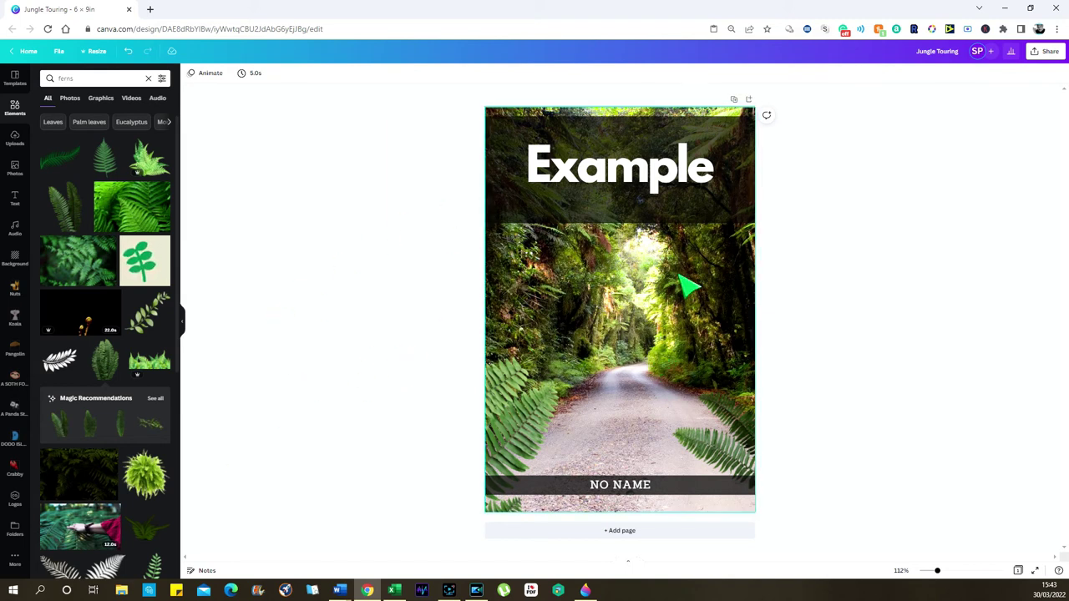
pyautogui.rightClick(635, 318)
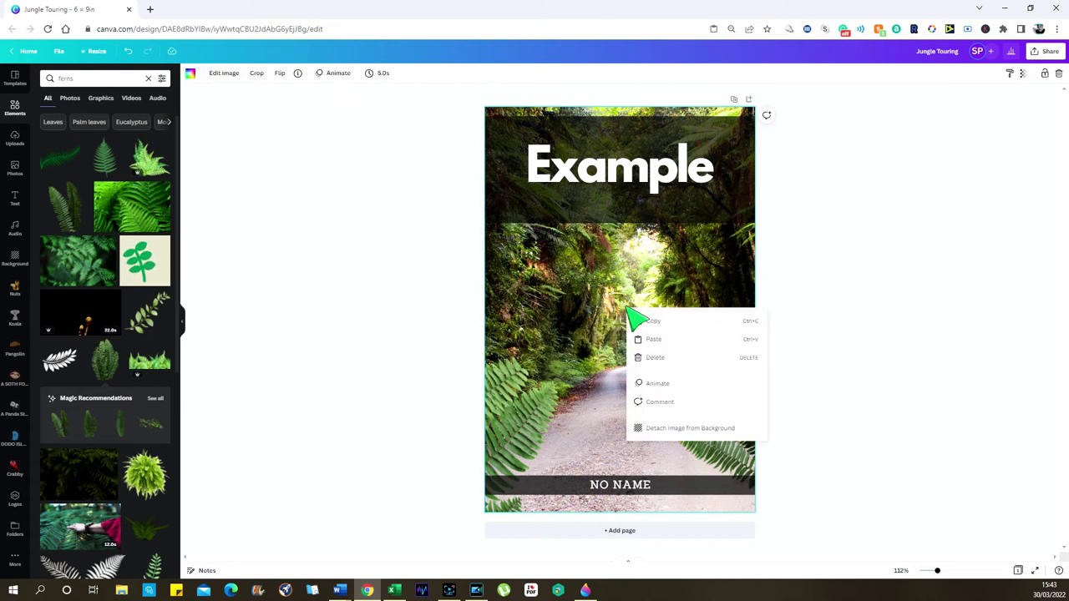
pyautogui.click(684, 341)
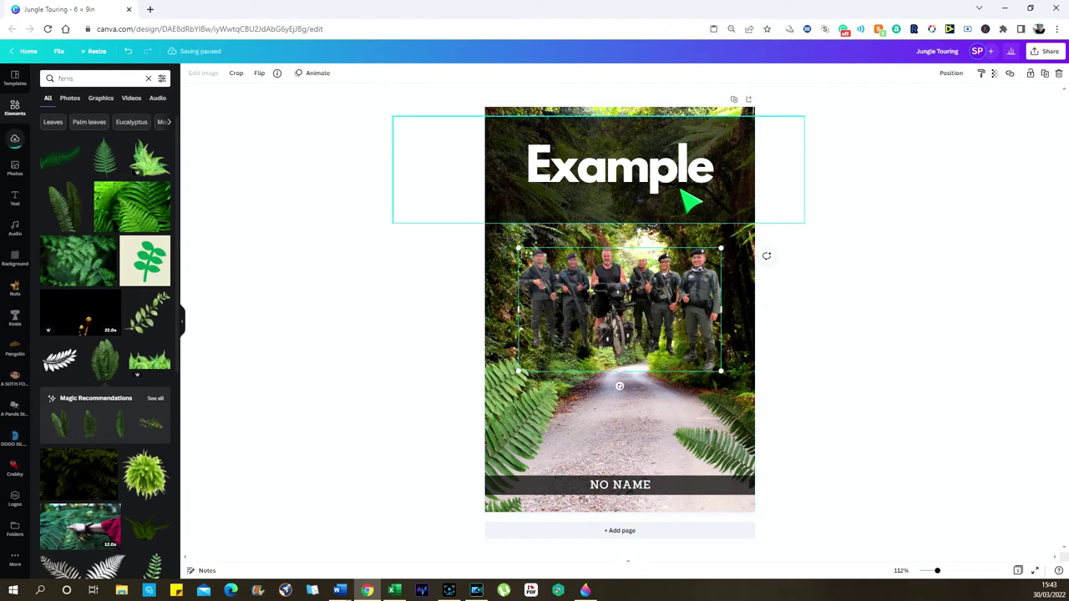
# Move the pasted group down onto the gravel road and enlarge it to almost the full width of the cover
pyautogui.moveTo(640, 303); pyautogui.dragTo(639, 388)
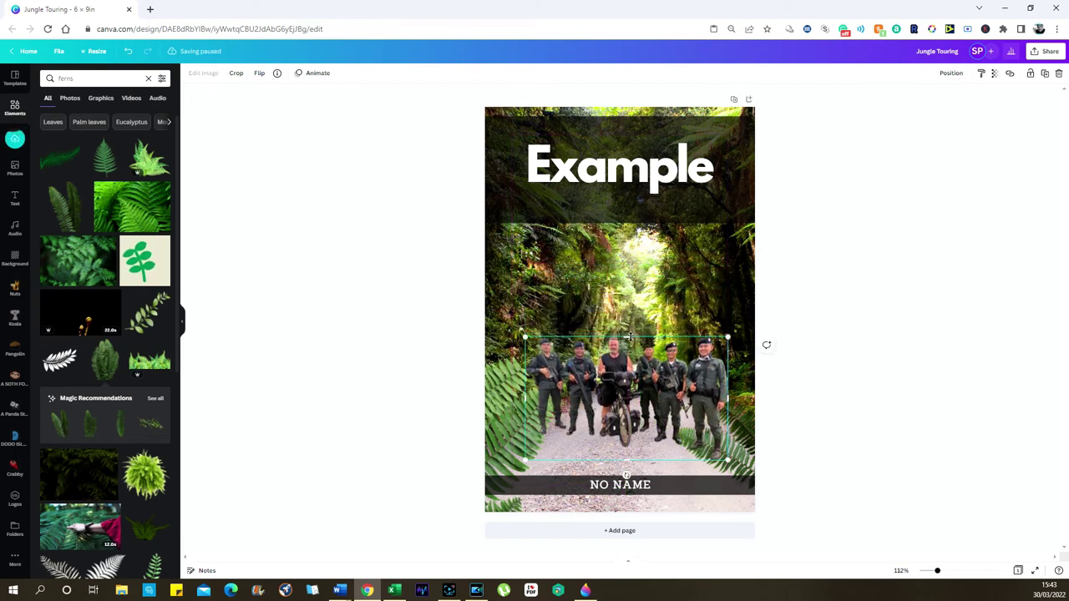
pyautogui.moveTo(628, 336)
pyautogui.mouseDown()
pyautogui.moveTo(632, 324)
pyautogui.moveTo(641, 345)
pyautogui.moveTo(628, 341)
pyautogui.moveTo(637, 339)
pyautogui.mouseUp()
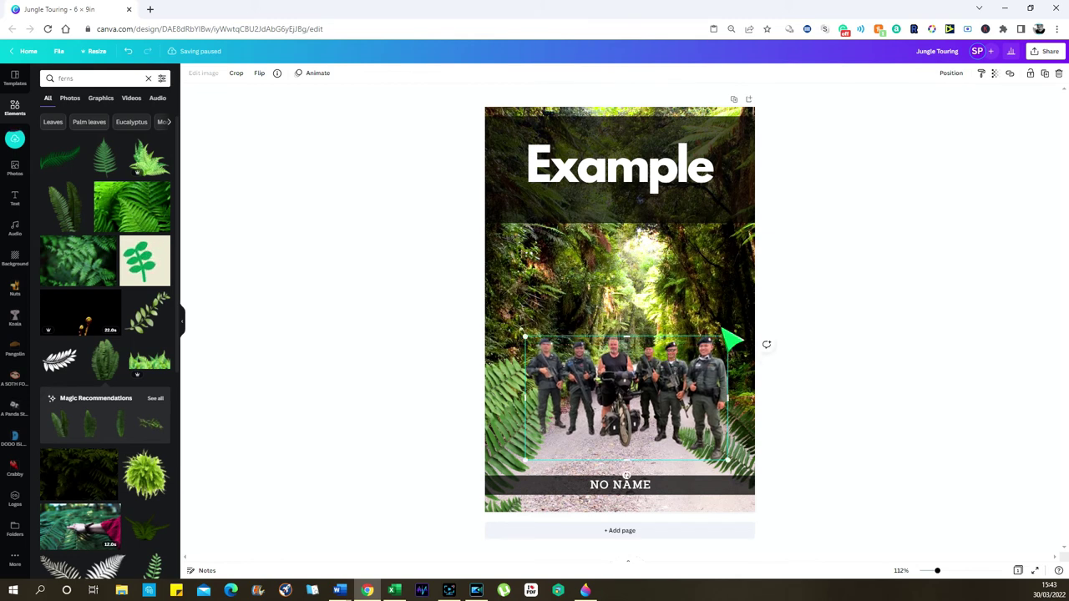
pyautogui.moveTo(730, 336); pyautogui.dragTo(747, 324)
pyautogui.moveTo(523, 325); pyautogui.dragTo(500, 311)
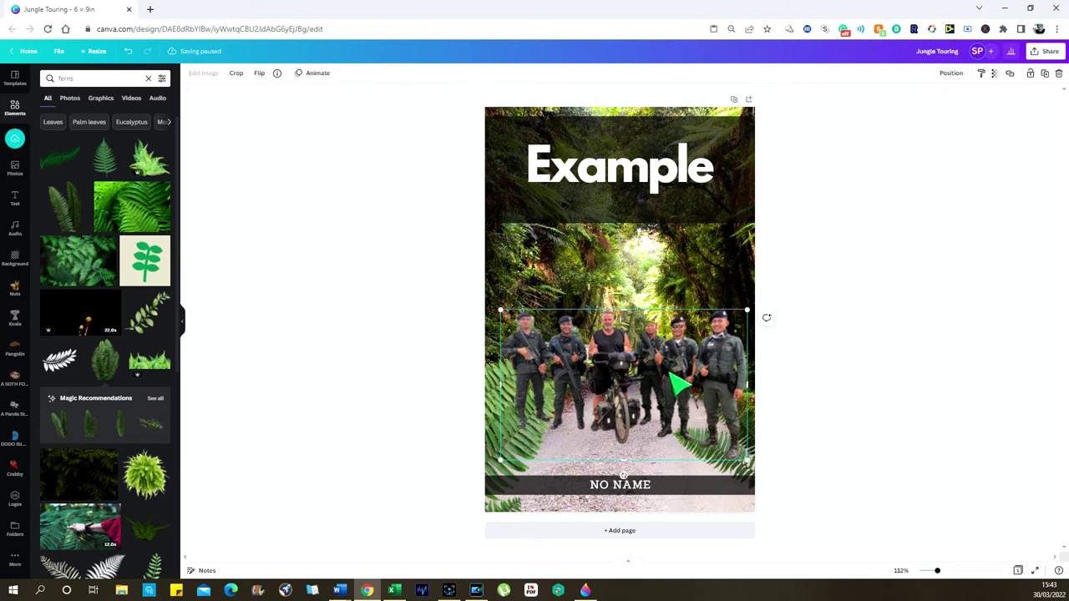
# Send the group backward behind the fern at the cover's lower right and bring the lower-left fern in front of the group
pyautogui.rightClick(667, 374)
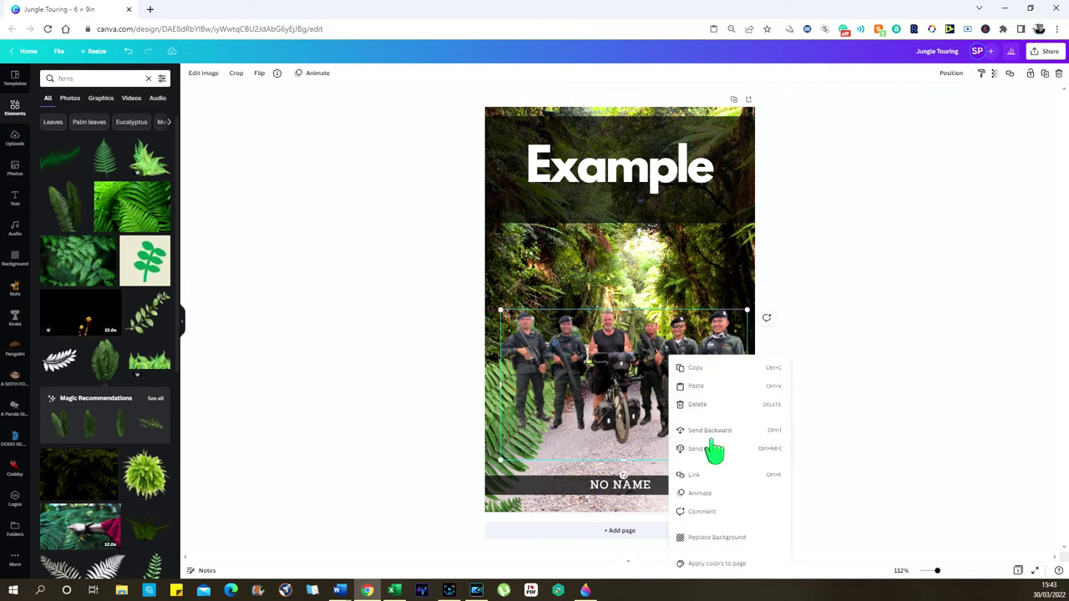
pyautogui.click(715, 431)
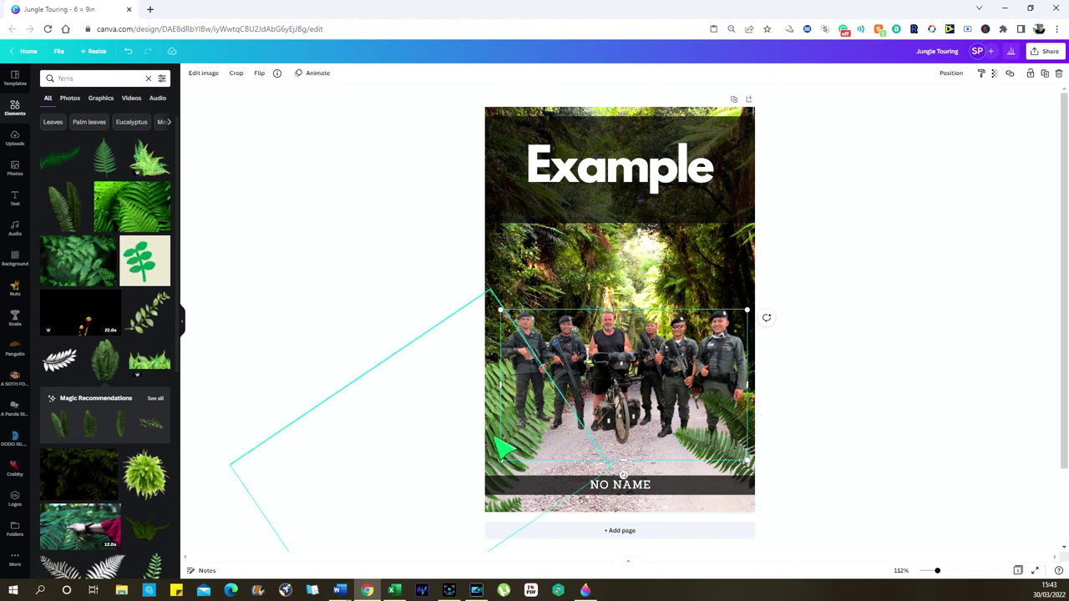
pyautogui.rightClick(501, 449)
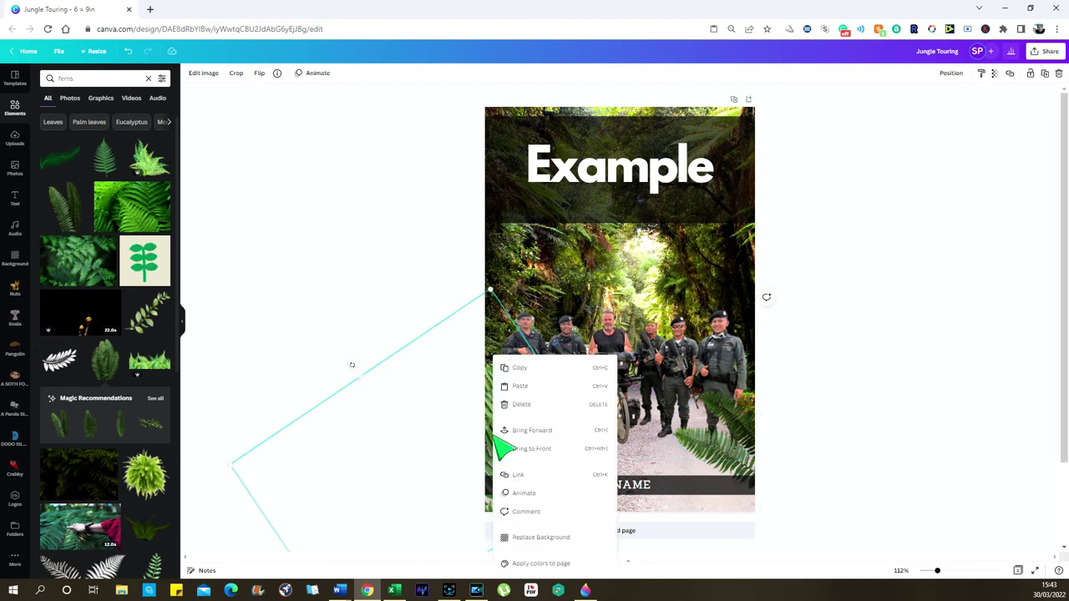
pyautogui.click(534, 464)
pyautogui.click(900, 352)
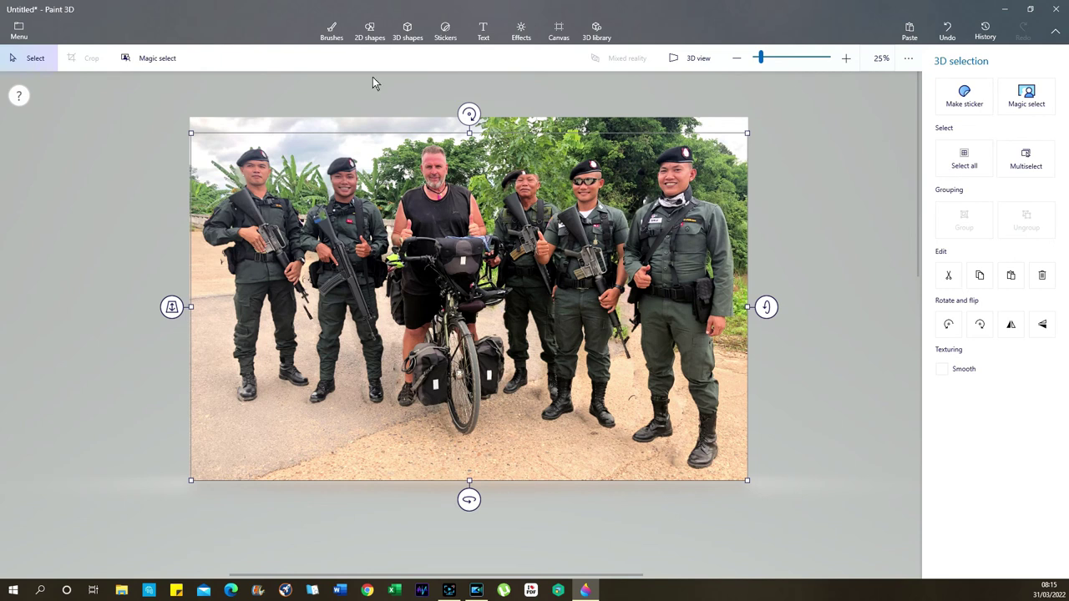
# Copy the cutout group in Paint 3D and start a new project without saving the current one
pyautogui.rightClick(469, 245)
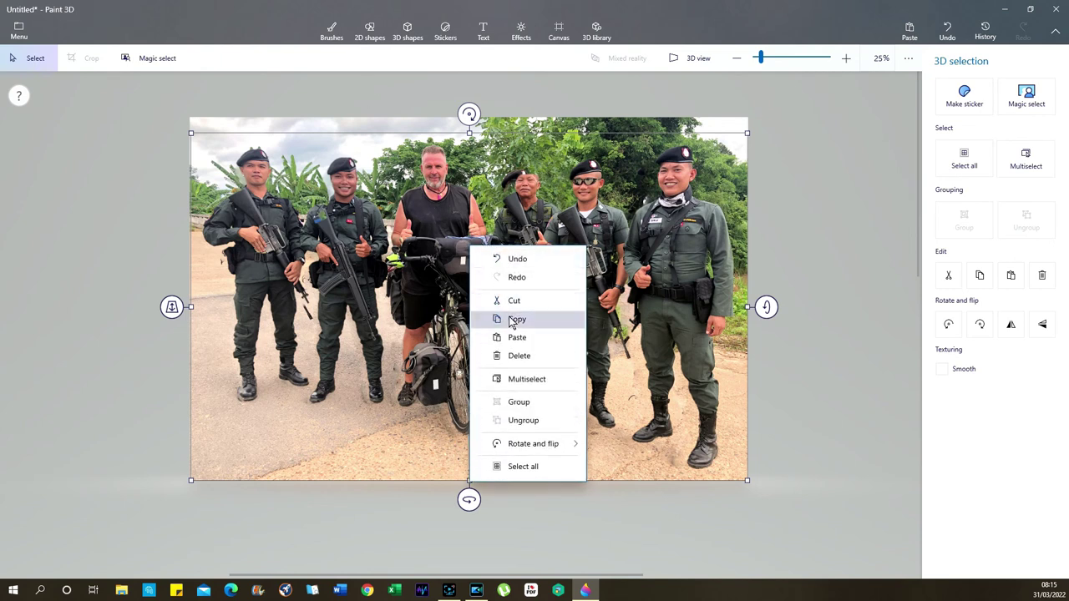
pyautogui.click(29, 33)
pyautogui.click(23, 33)
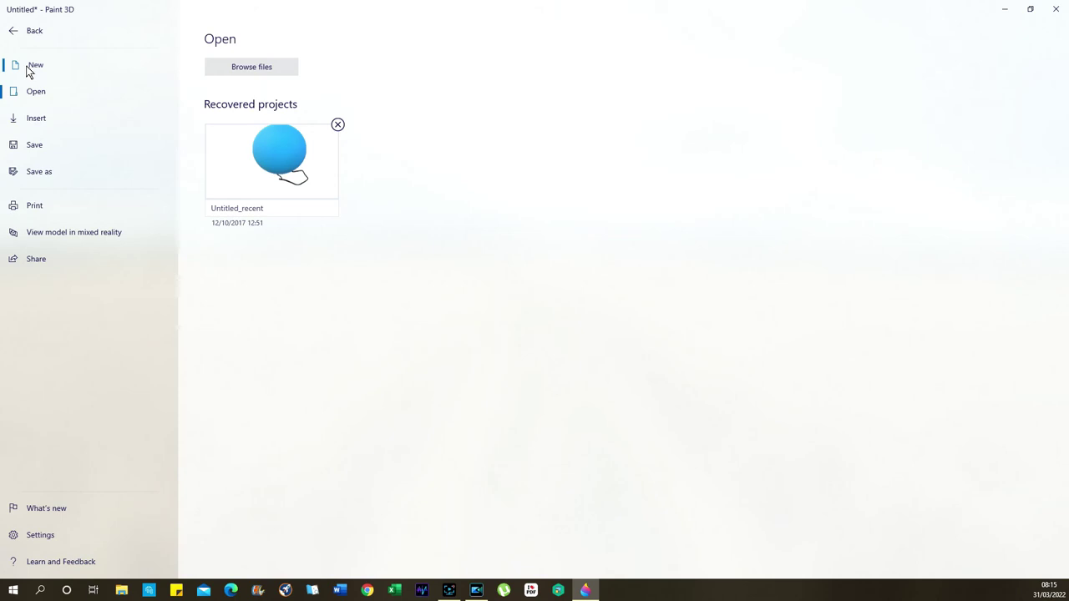
pyautogui.click(32, 65)
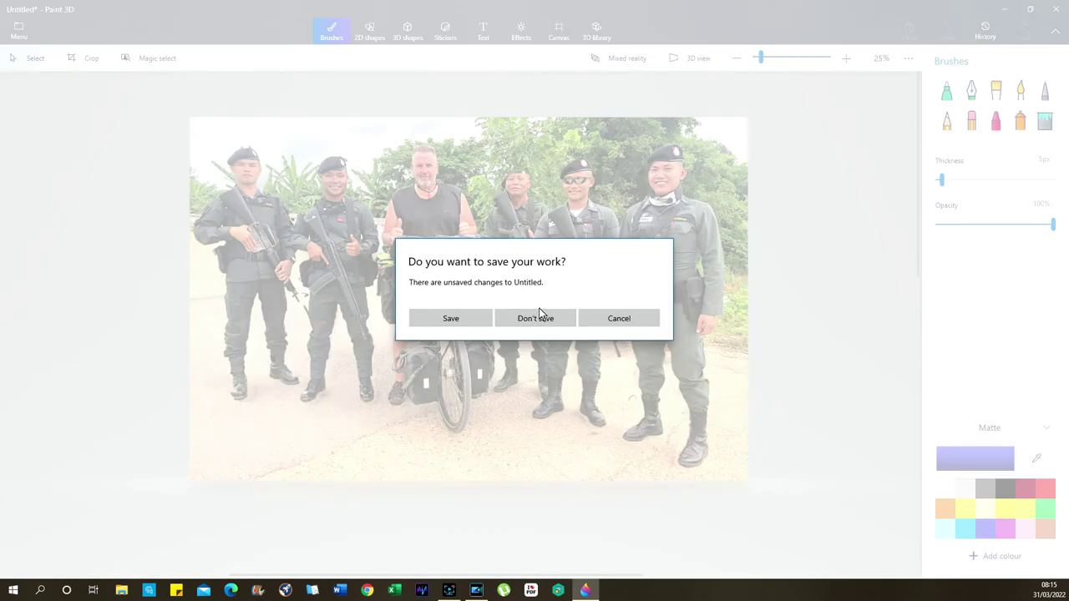
pyautogui.click(544, 321)
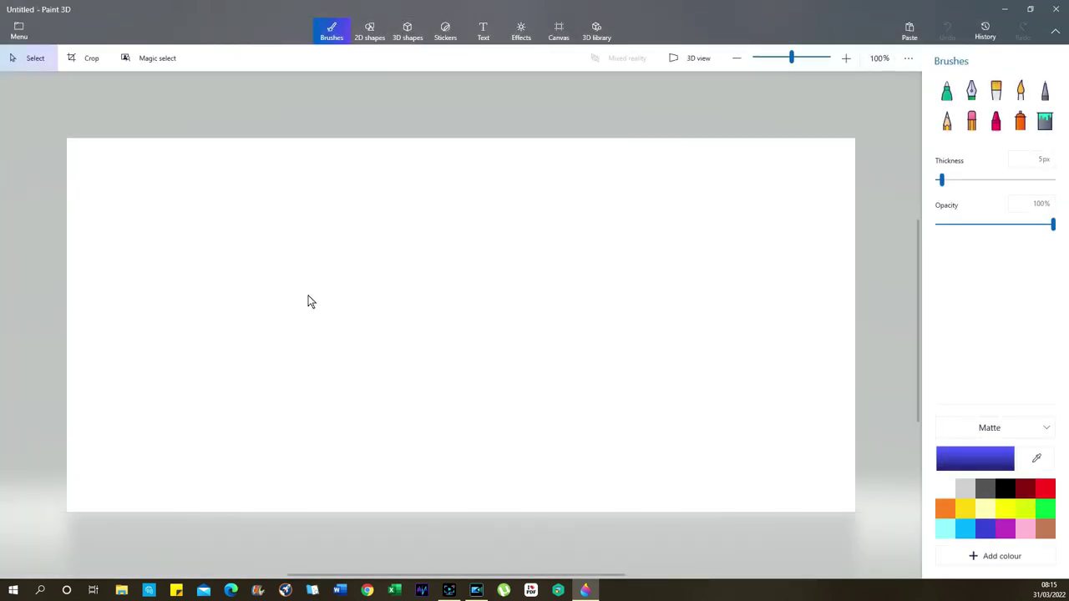
# Paste the cutout group onto the blank canvas and shrink it to about the canvas height, placed over the white area
pyautogui.rightClick(465, 249)
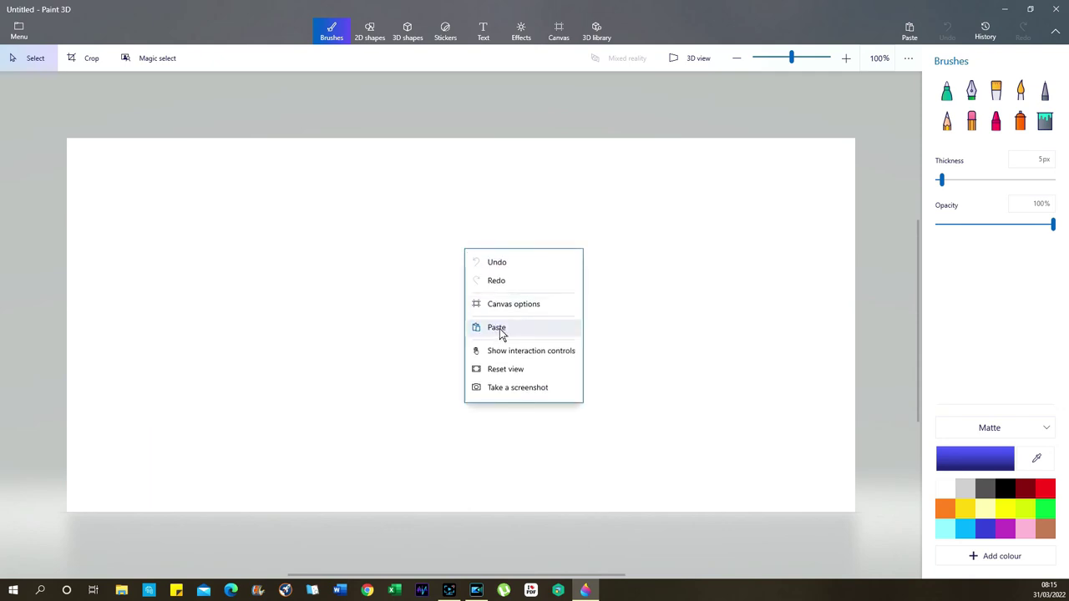
pyautogui.click(499, 329)
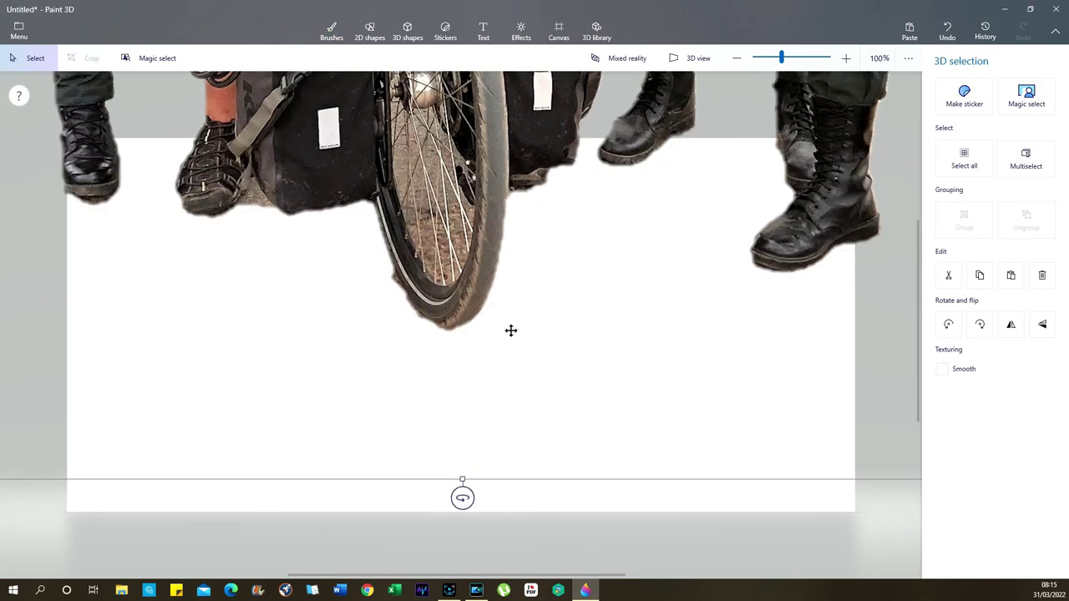
pyautogui.scroll(-3, 510, 331)
pyautogui.scroll(-5, 524, 339)
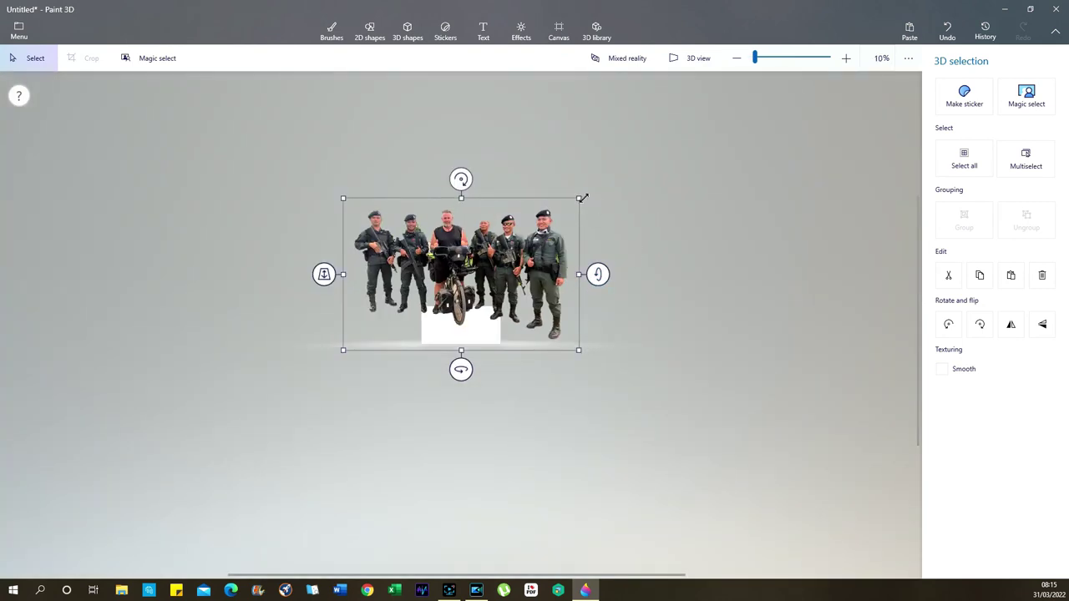
pyautogui.moveTo(582, 198); pyautogui.dragTo(482, 311)
pyautogui.scroll(5, 469, 328)
pyautogui.scroll(2, 466, 325)
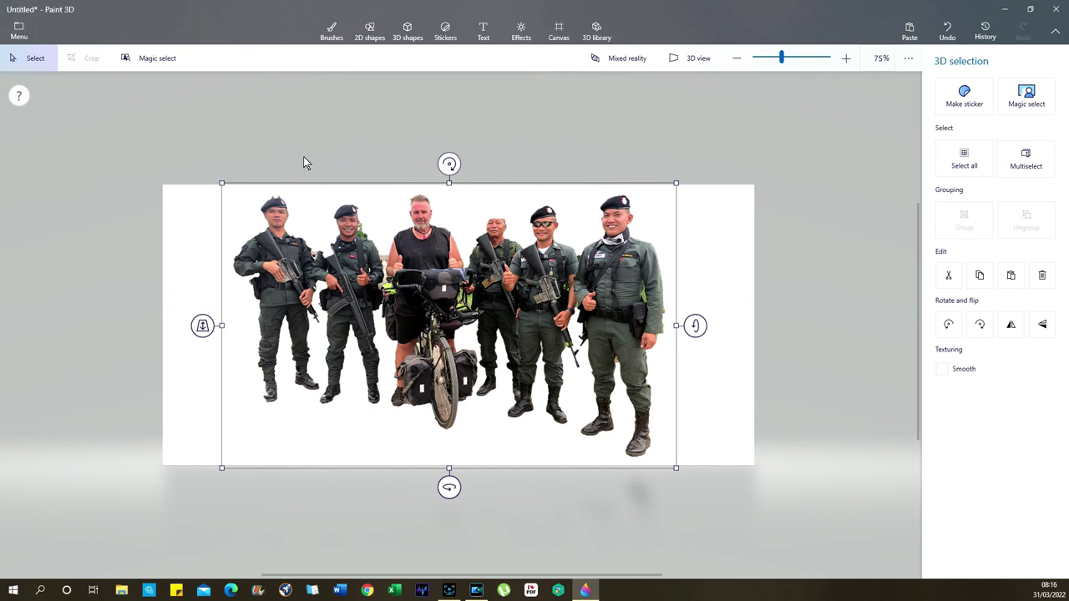
# Save a copy of the canvas as a PNG image with transparency turned on, at 1416 x 672 px
pyautogui.click(20, 34)
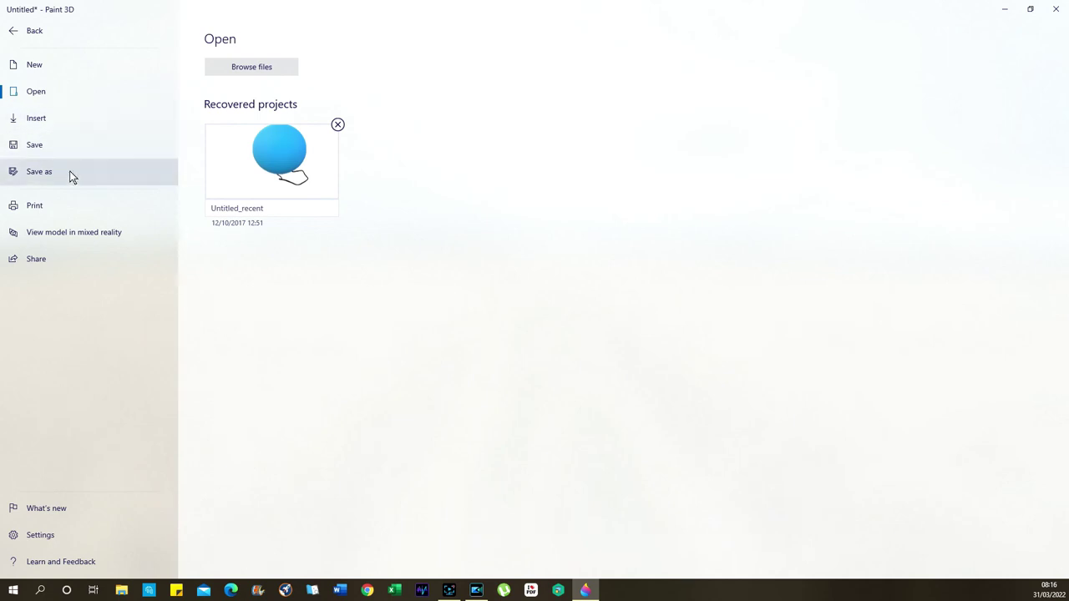
pyautogui.click(72, 175)
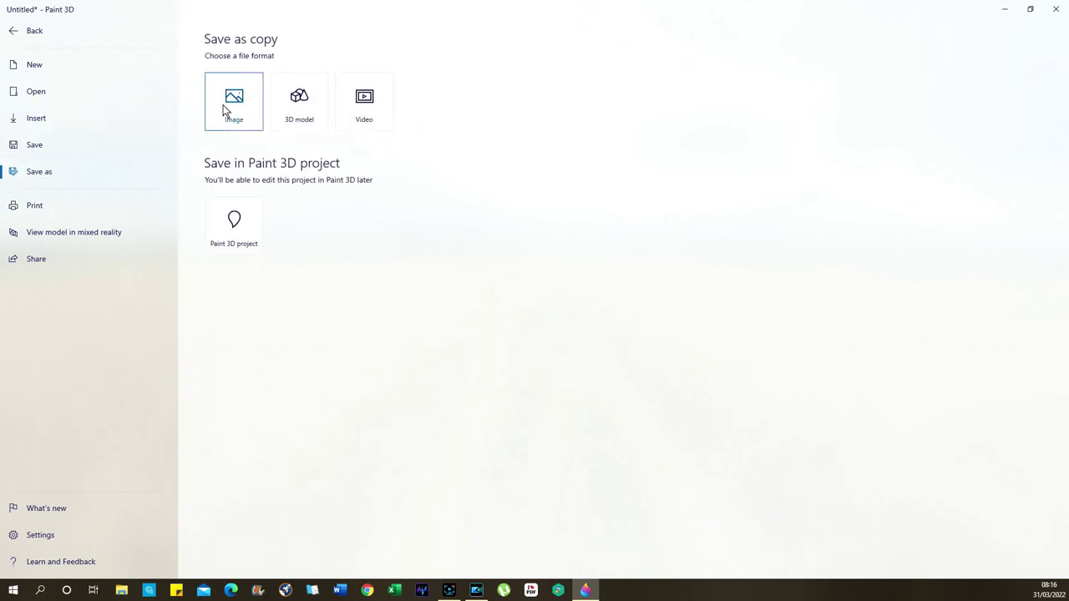
pyautogui.click(234, 107)
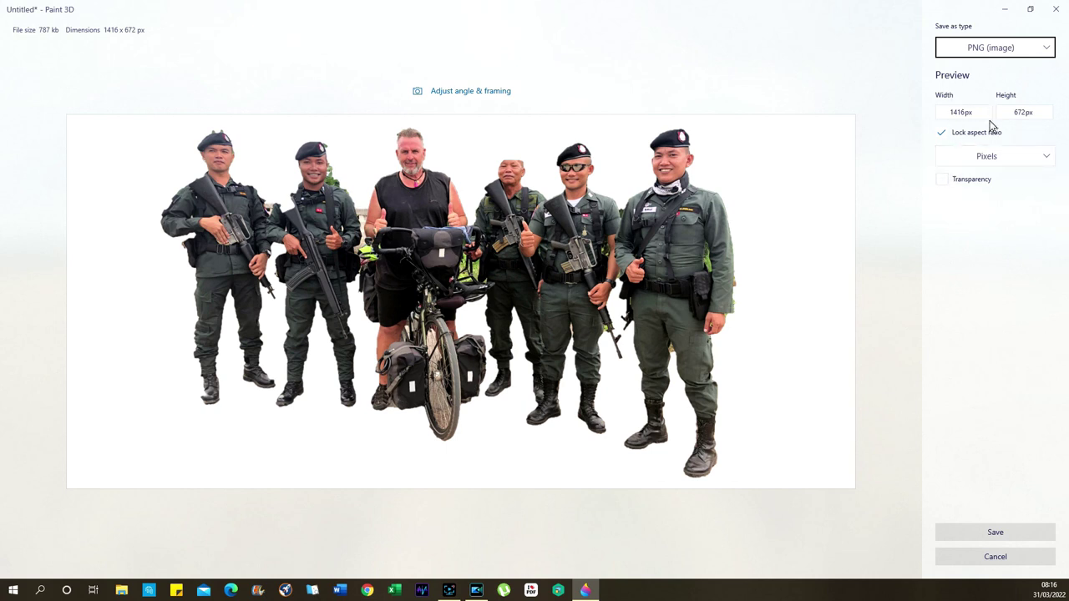
pyautogui.click(941, 182)
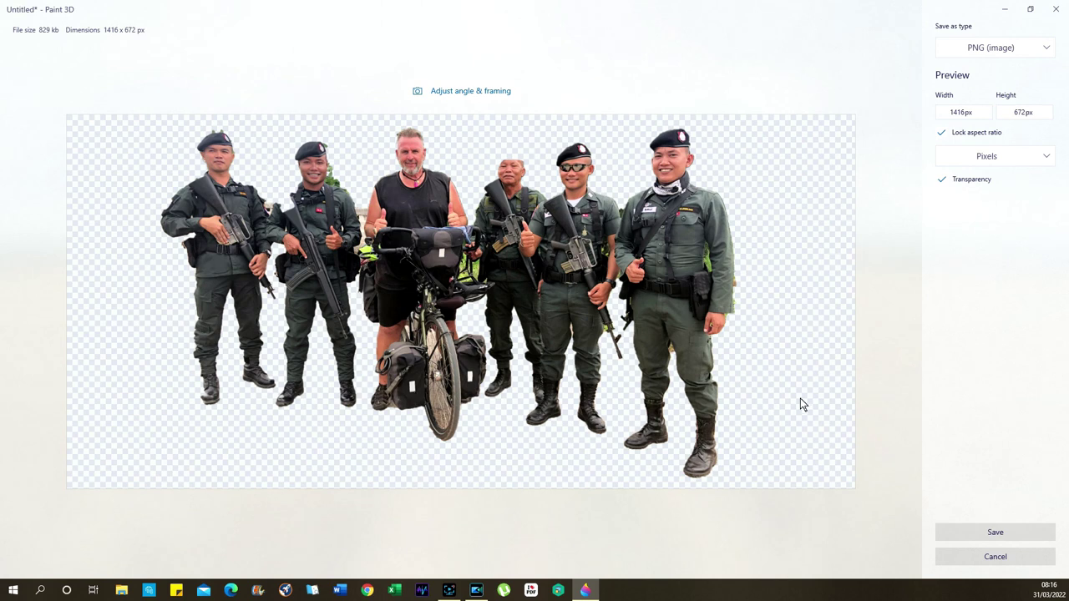
pyautogui.click(963, 532)
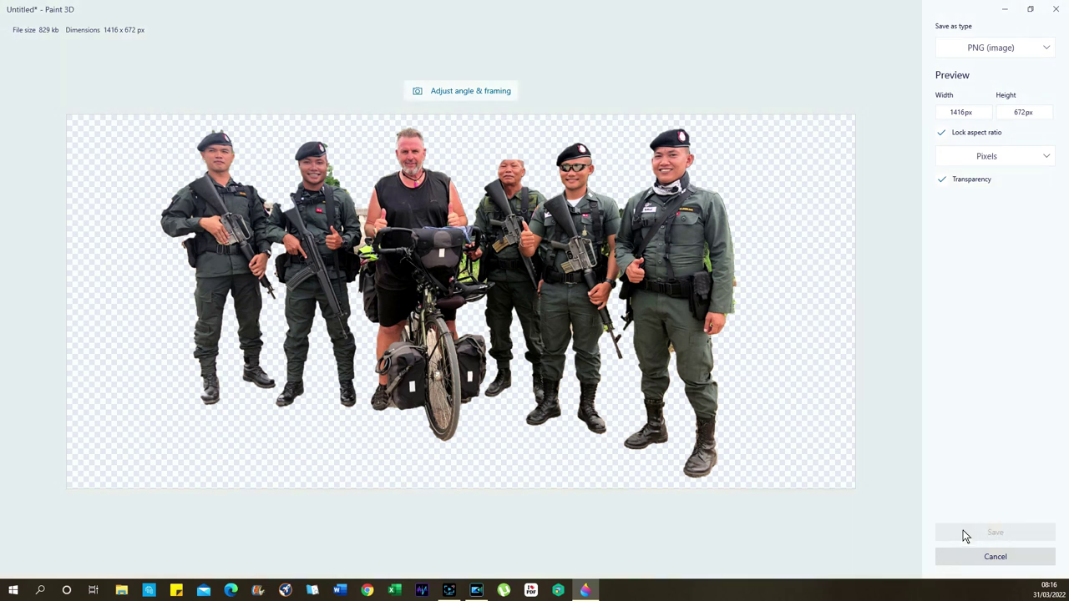